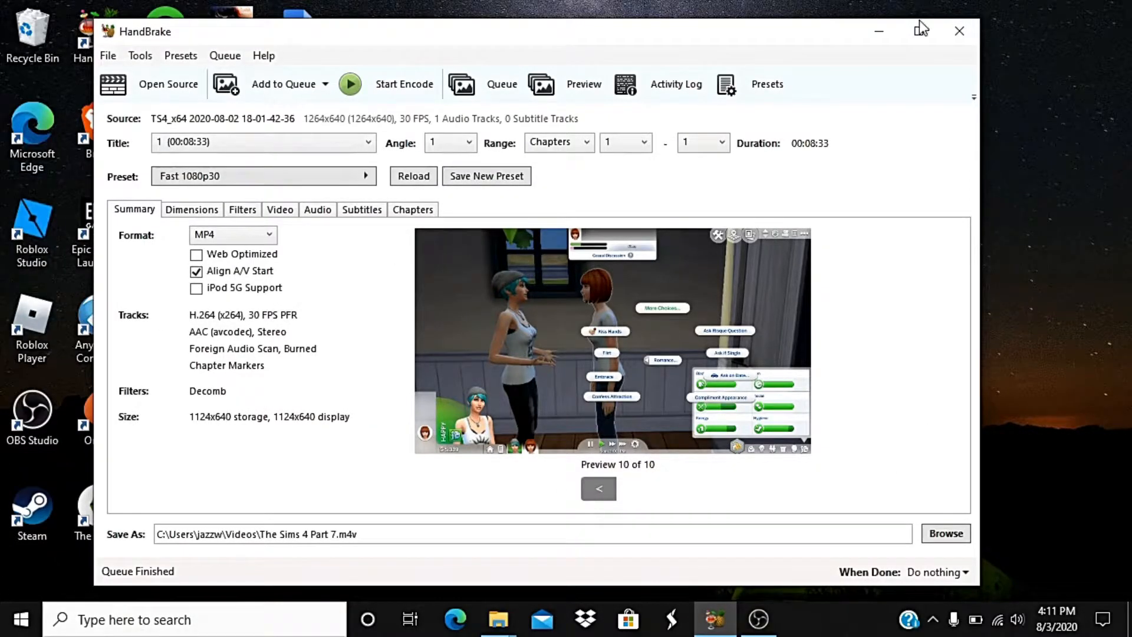
Step: Look through the recordings and audio files in the Videos folder in File Explorer, and return to HandBrake
left_click(877, 32)
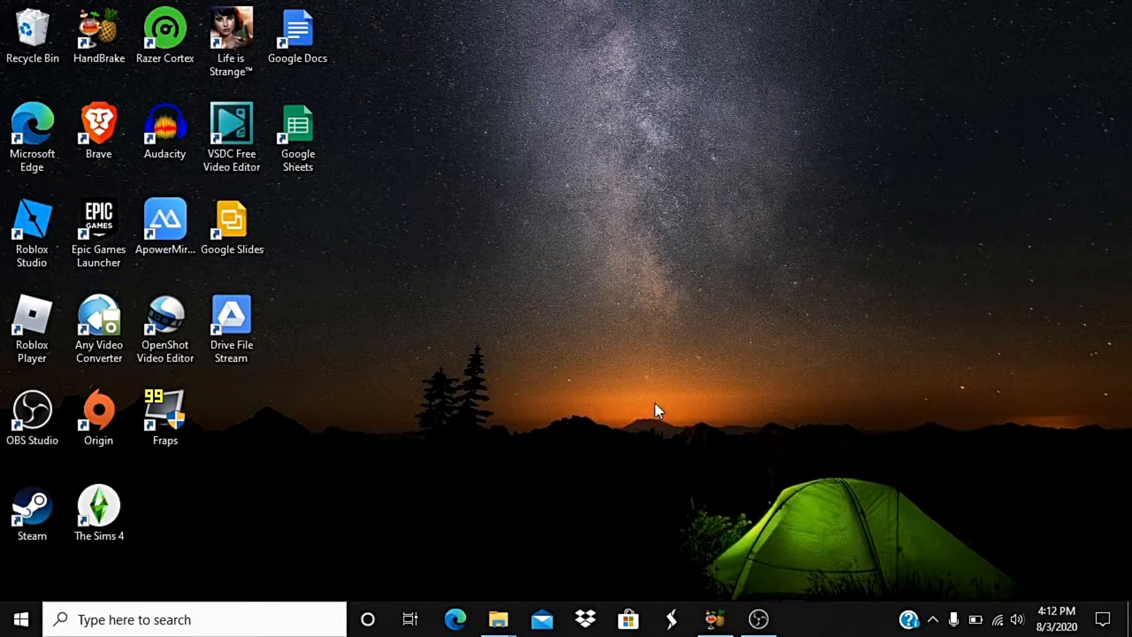
left_click(715, 620)
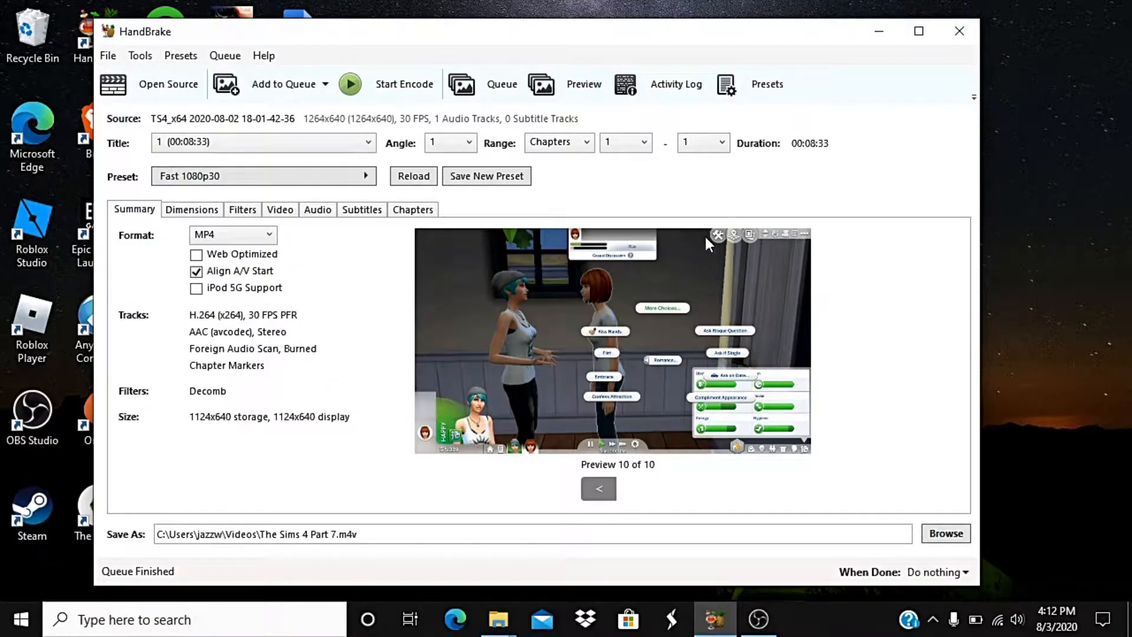
left_click(505, 608)
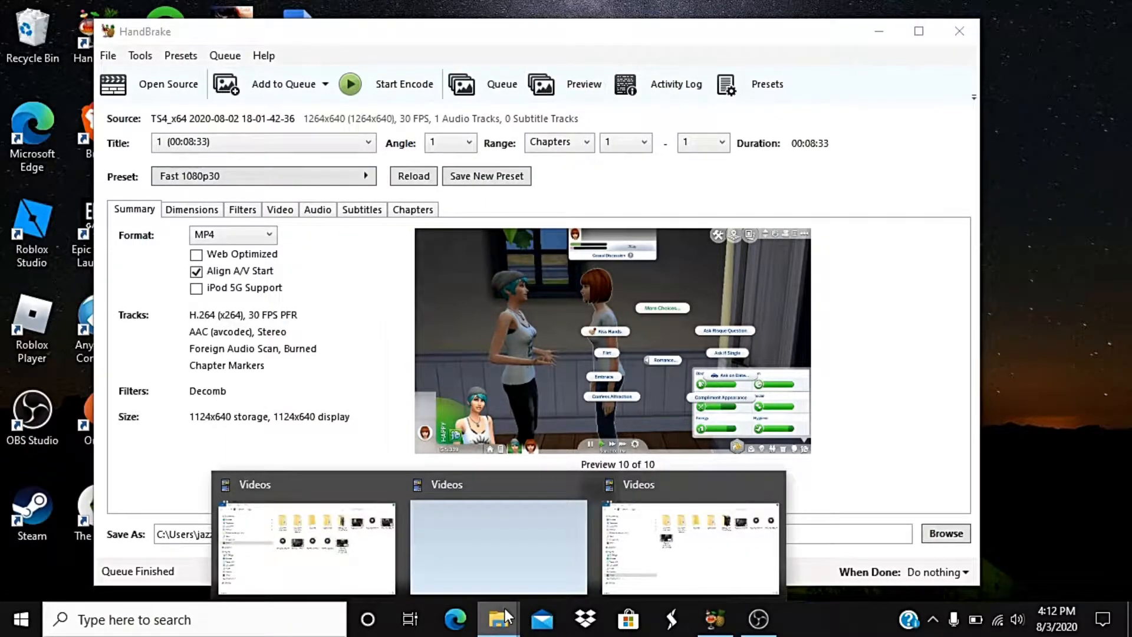
left_click(346, 547)
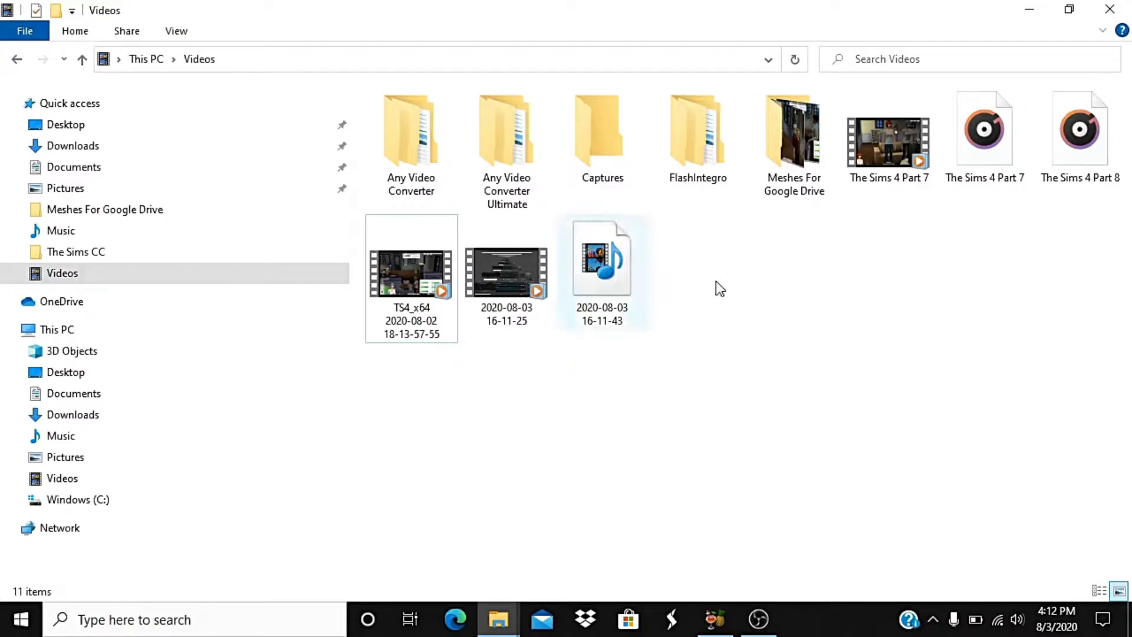
left_click(1032, 11)
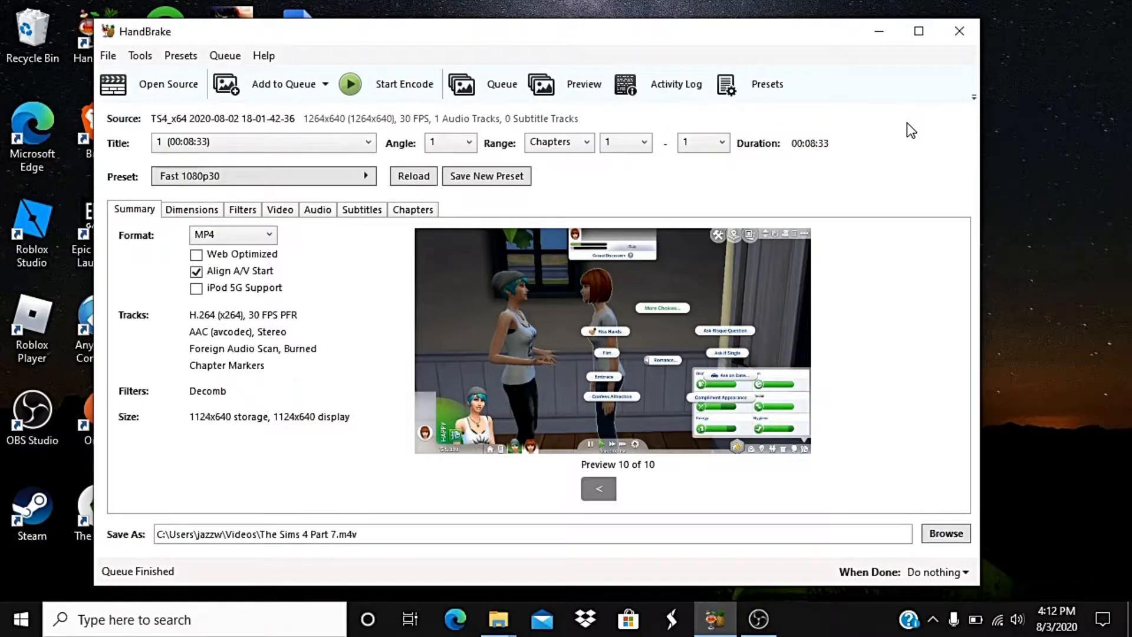
left_click(179, 86)
left_click(187, 234)
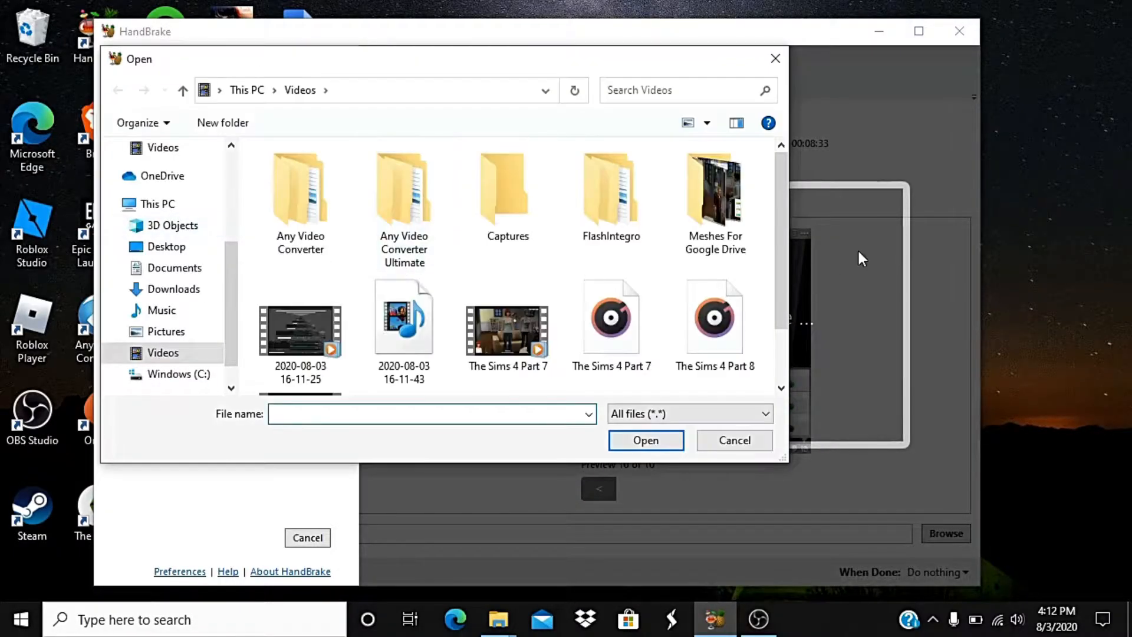
scroll(700, 323, "down", 2)
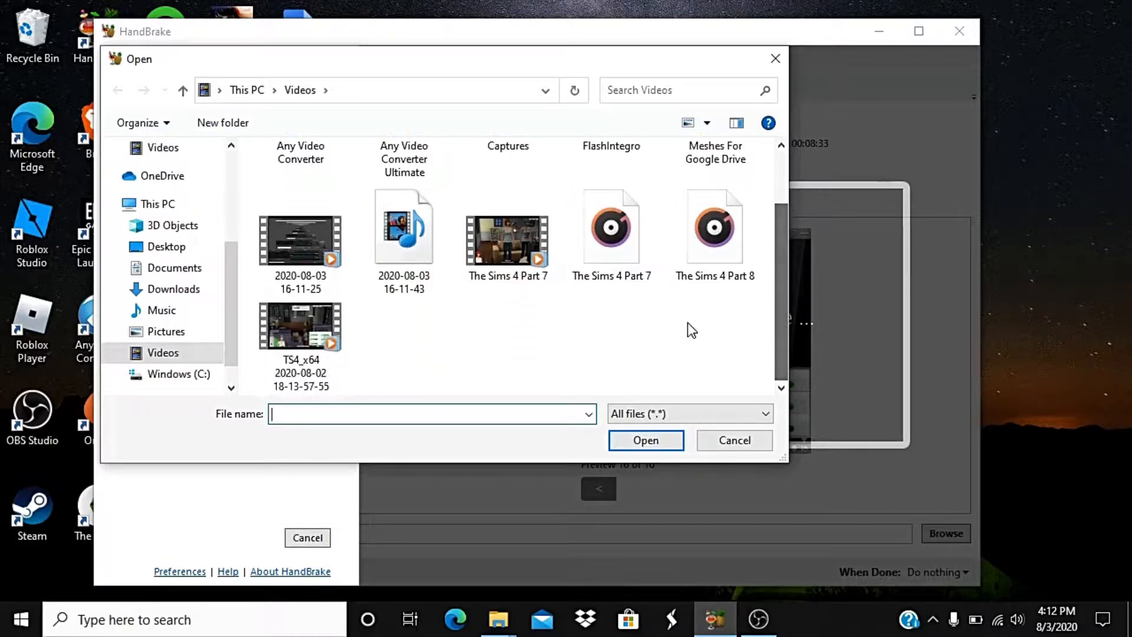
left_click(293, 373)
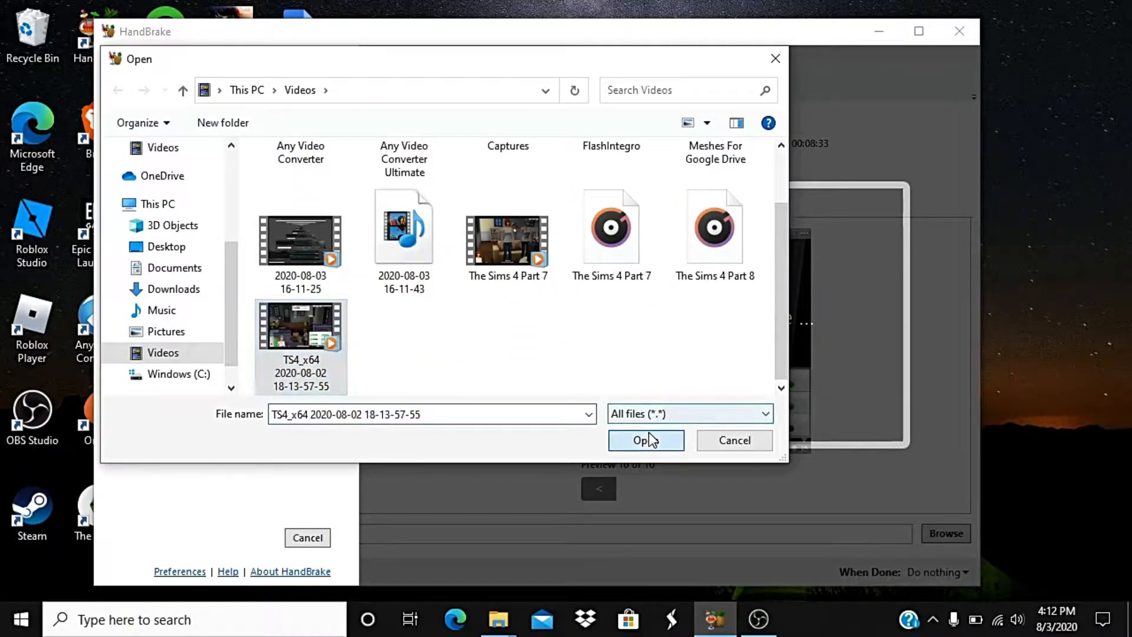
left_click(647, 440)
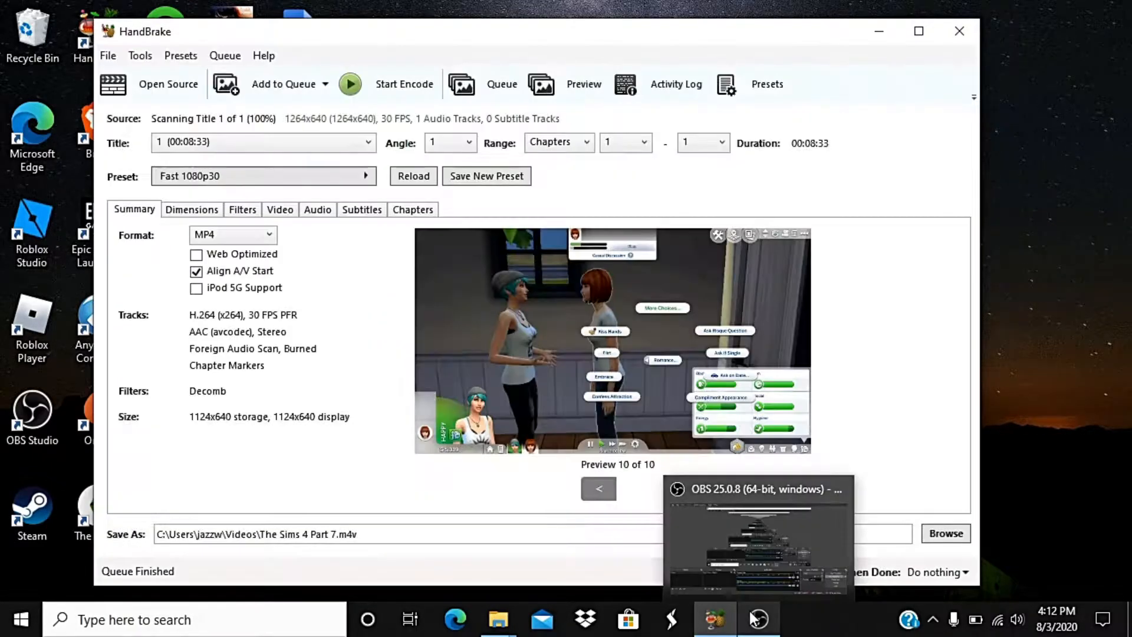
Step: Set the output file name to The Sims 4 Part 8 in the Videos folder and start the encode
left_click(944, 533)
key("BackSpace")
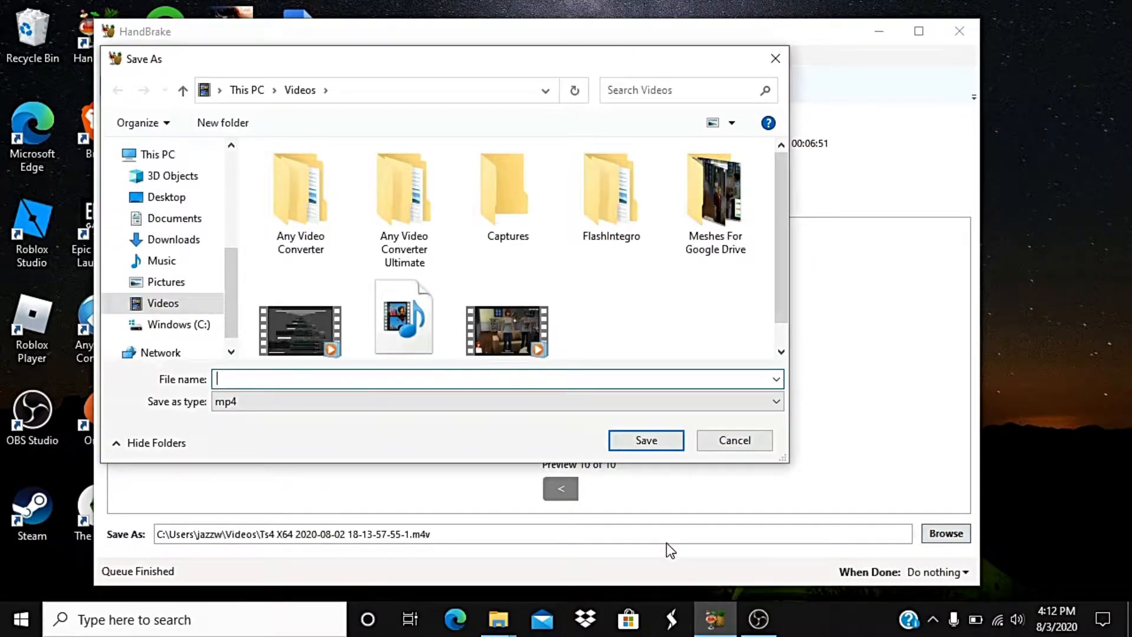
type("The Sims 4")
key("BackSpace")
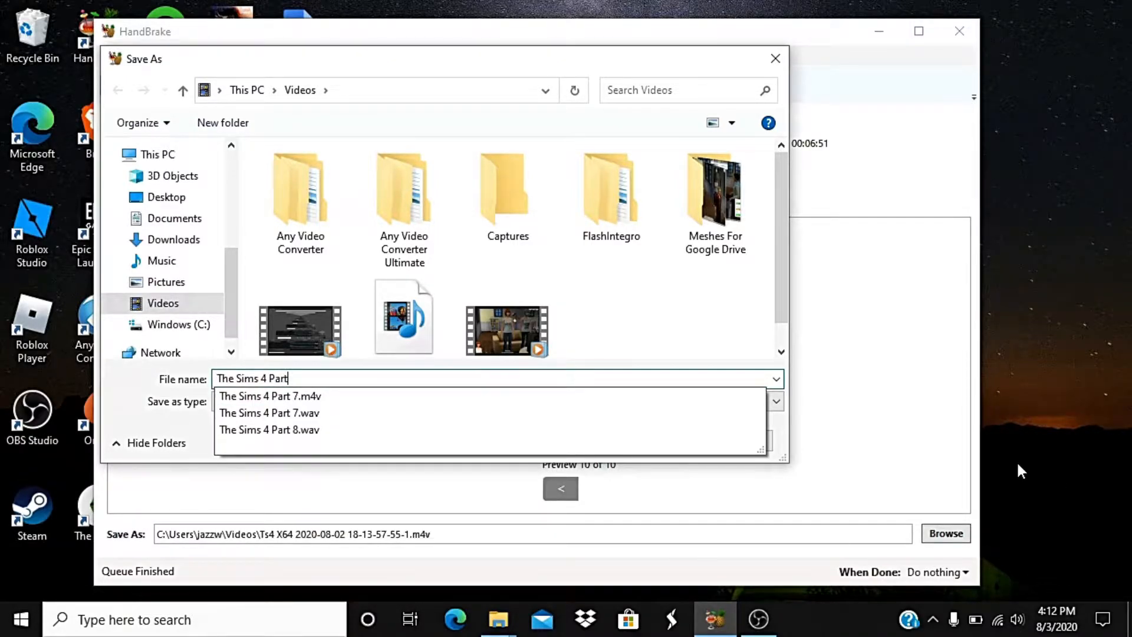
left_click(500, 377)
type("4 Part")
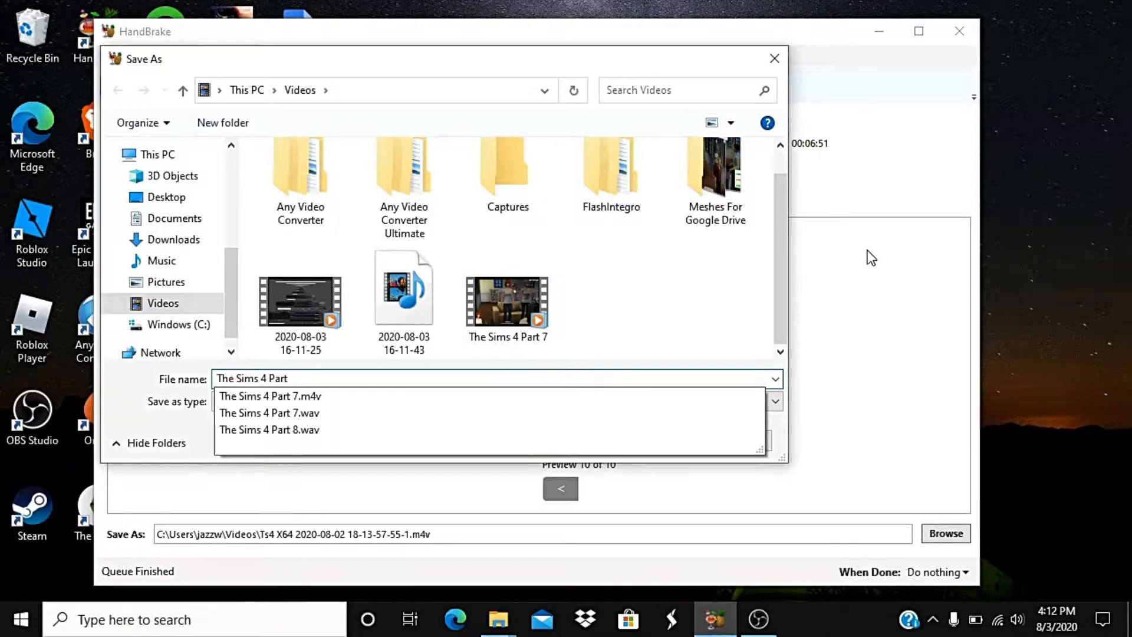
type(" 8")
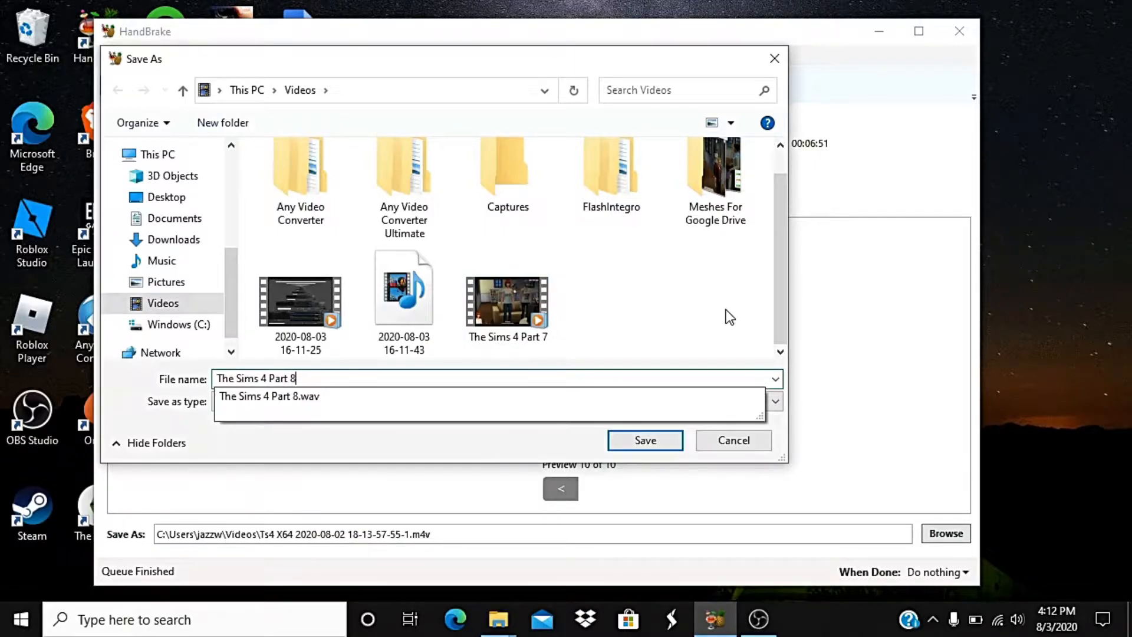
left_click(653, 451)
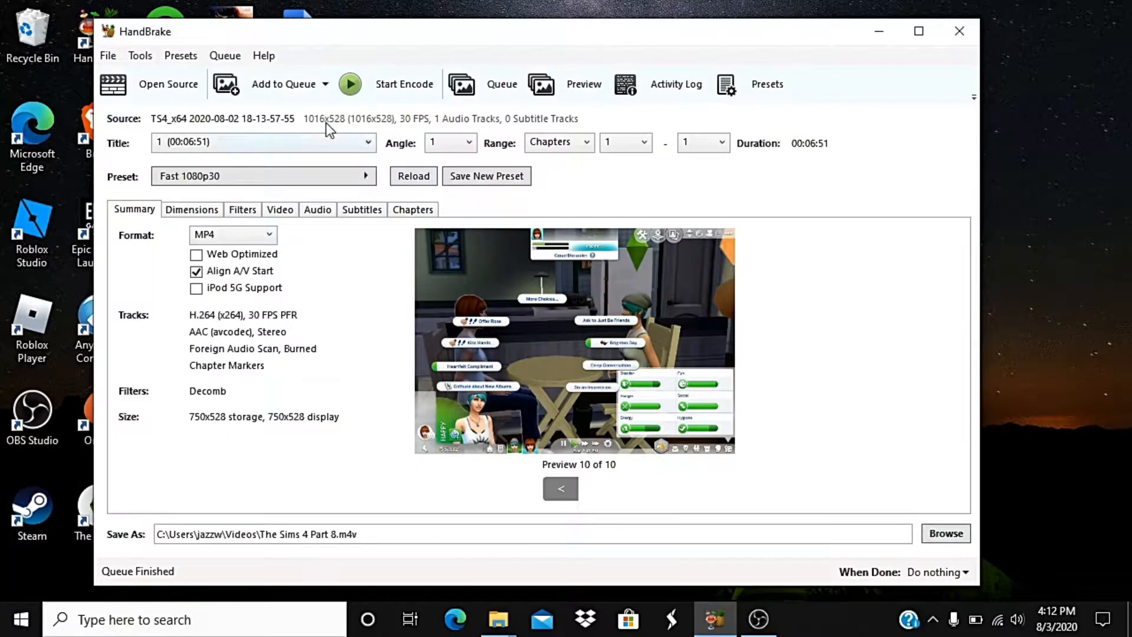
left_click(350, 84)
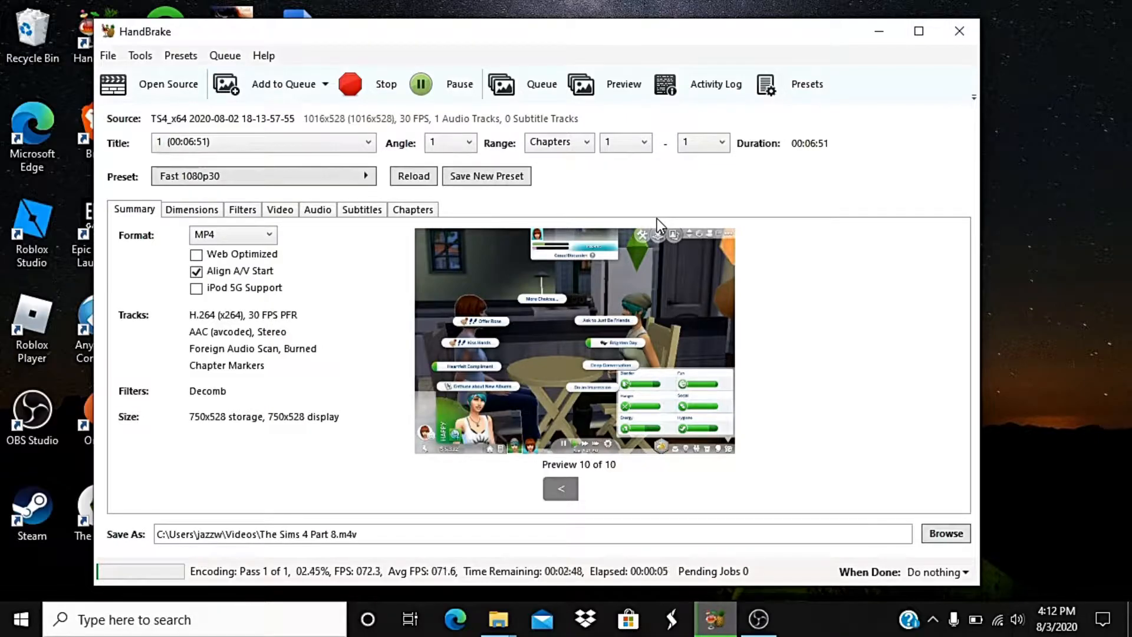
Step: Switch to VSDC Video Editor and add the video The Sims 4 Part 7 from the Videos folder to the empty scene
left_click(759, 619)
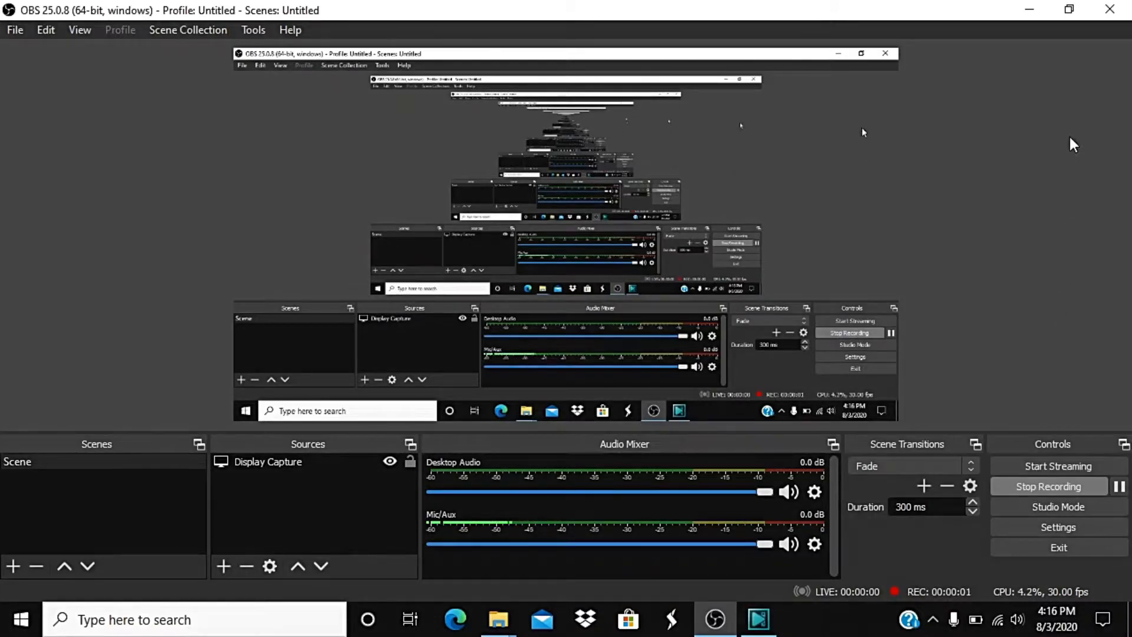
left_click(1029, 9)
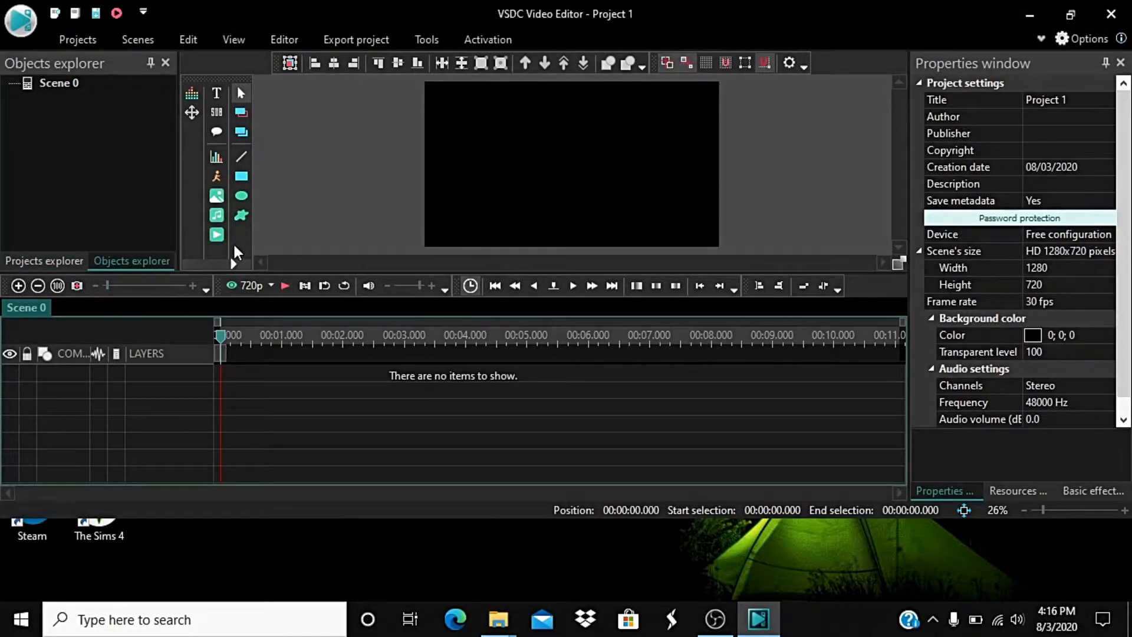
left_click(218, 233)
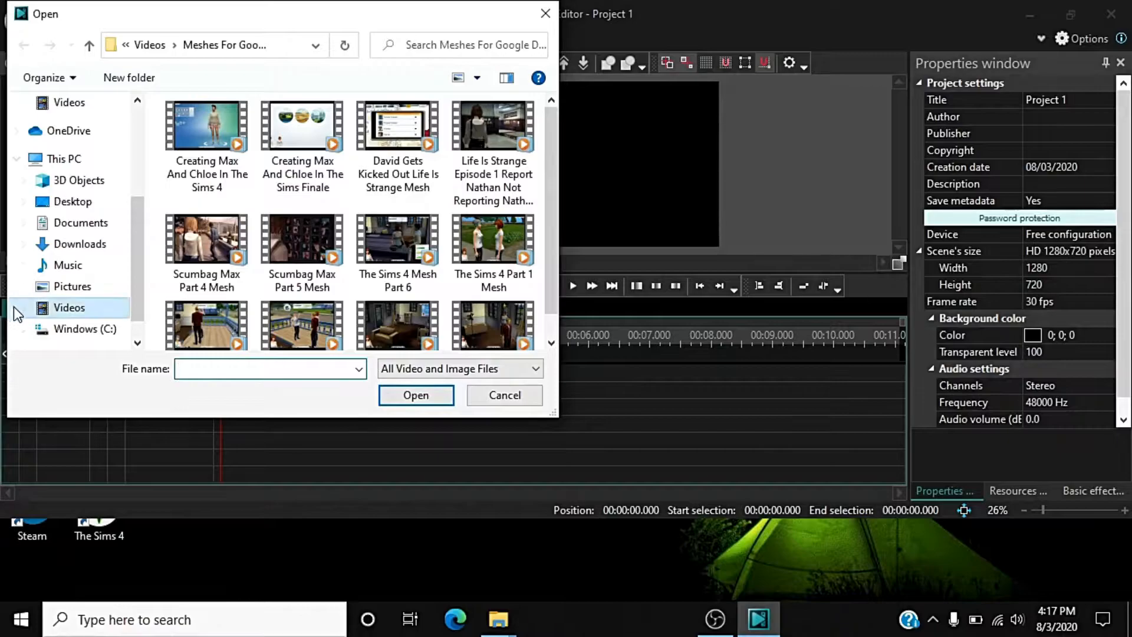
left_click(53, 309)
left_click_drag(554, 175, 561, 250)
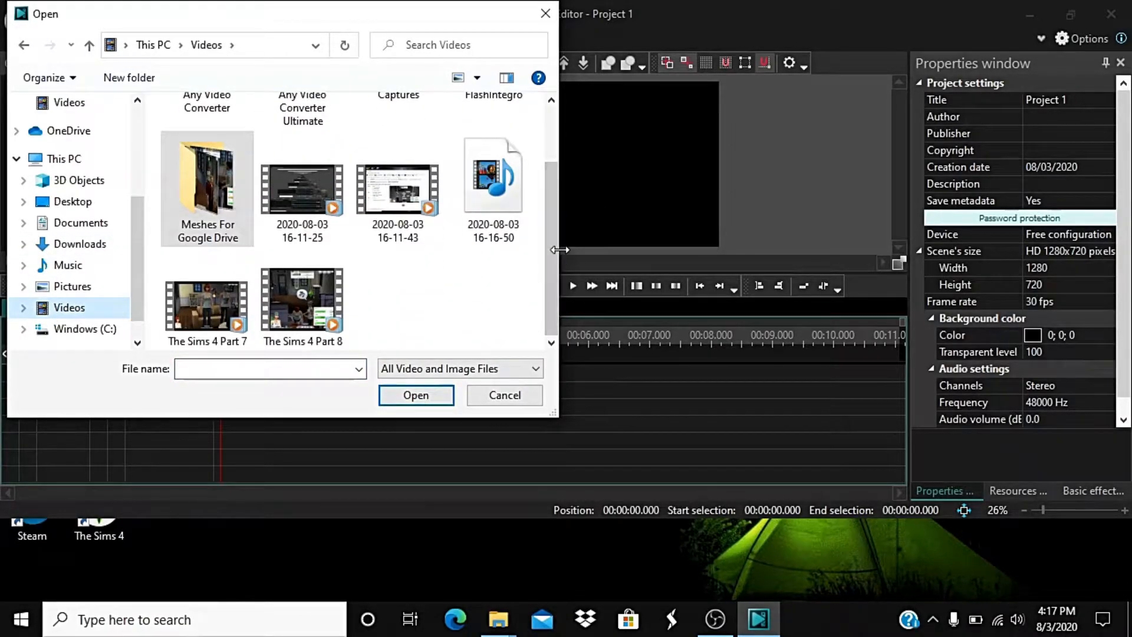
left_click(227, 311)
left_click(434, 401)
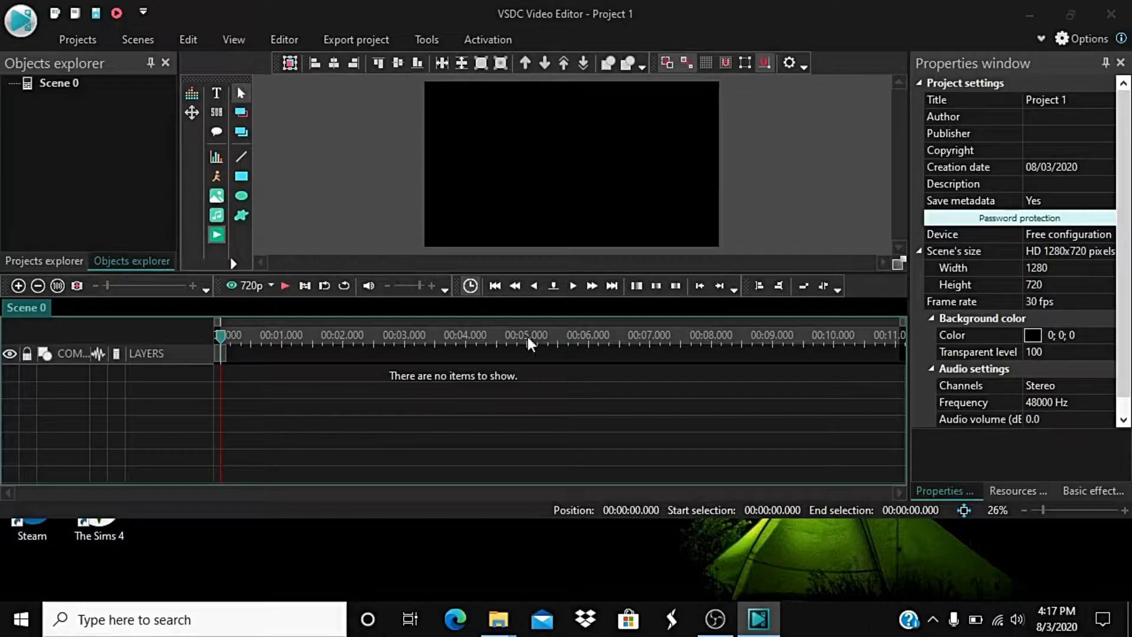
left_click(723, 355)
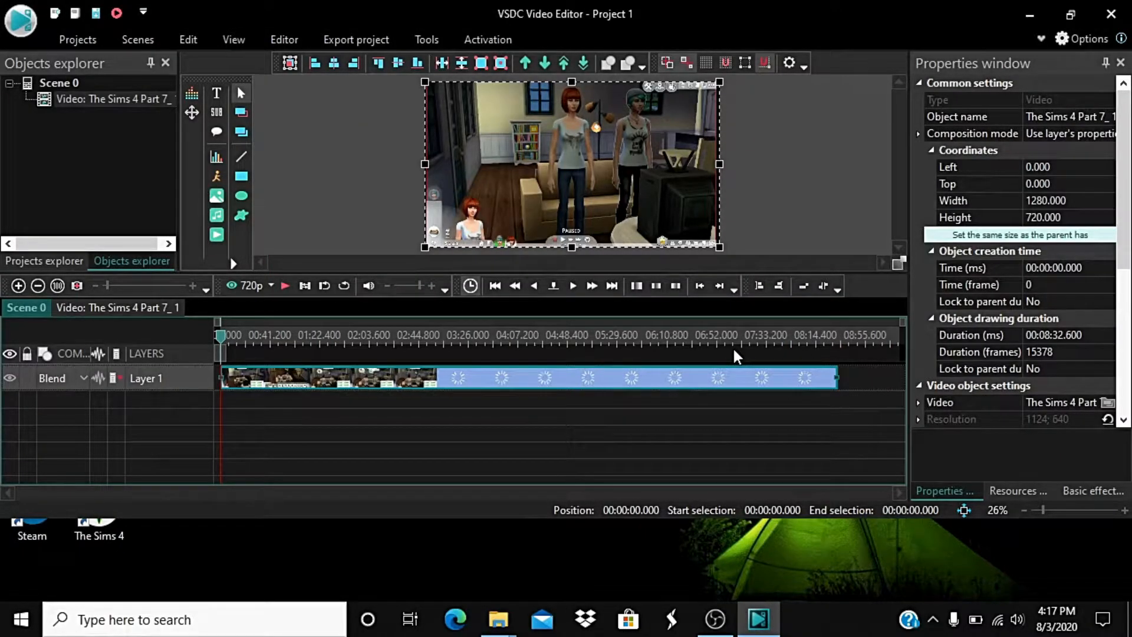
Step: Split the The Sims 4 Part 7 clip into video and audio, and delete the separated audio track
scroll(1056, 377, "down", 5)
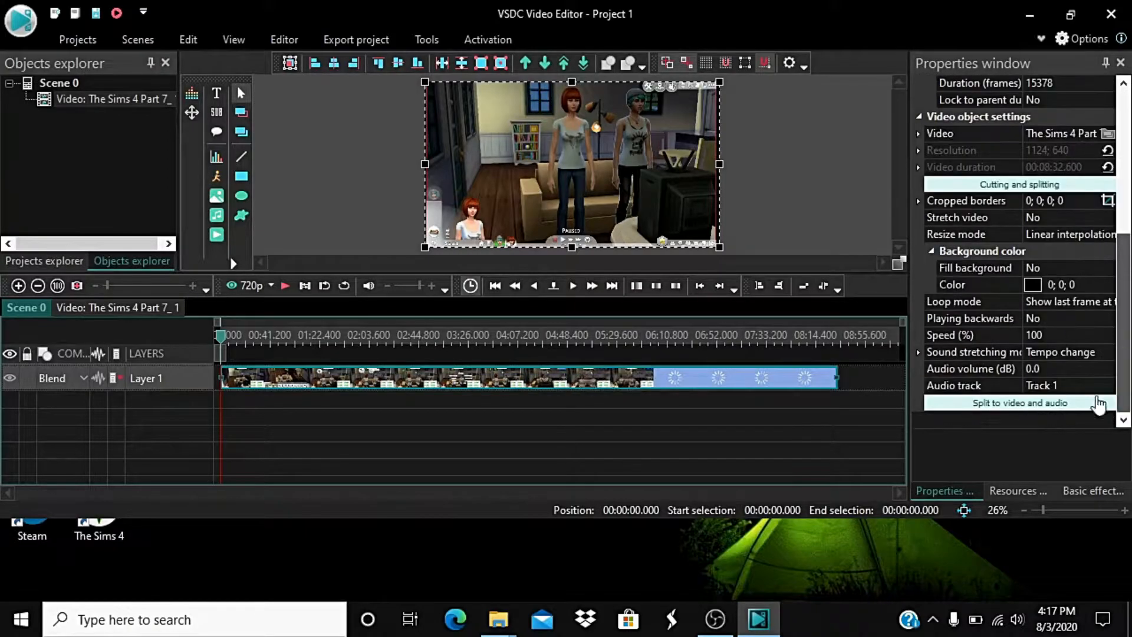
left_click(1057, 404)
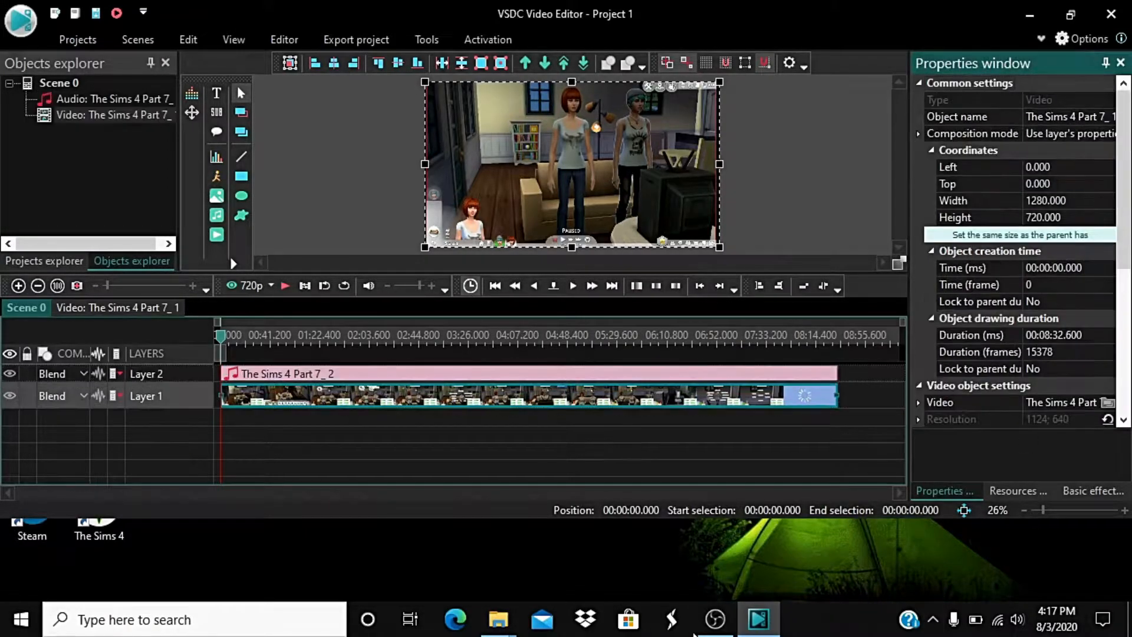
left_click(713, 619)
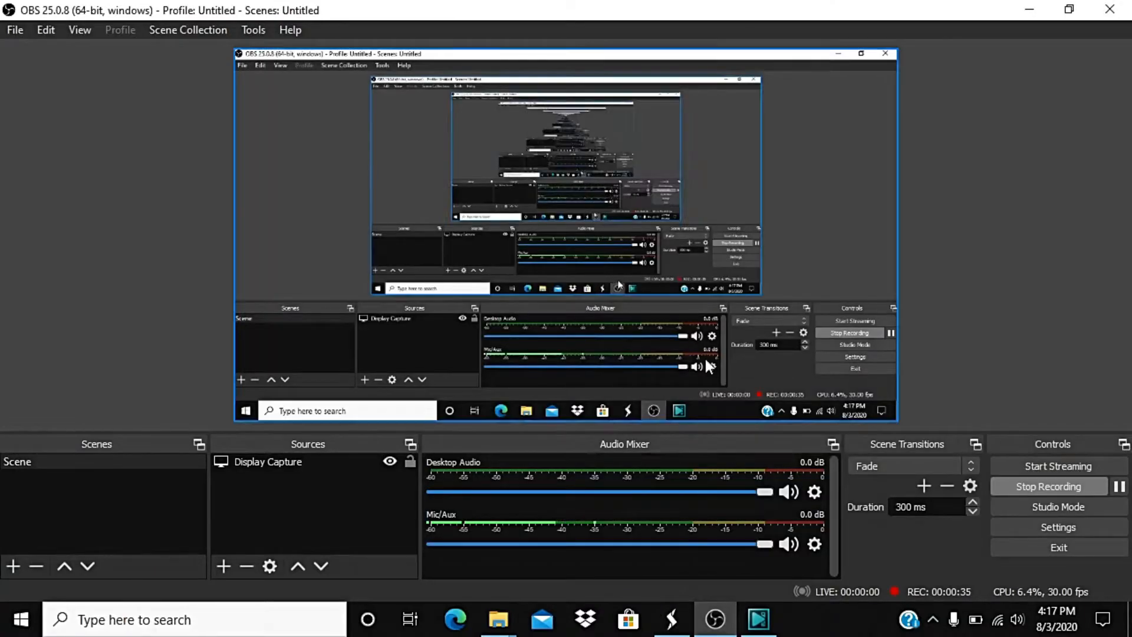
left_click(1029, 9)
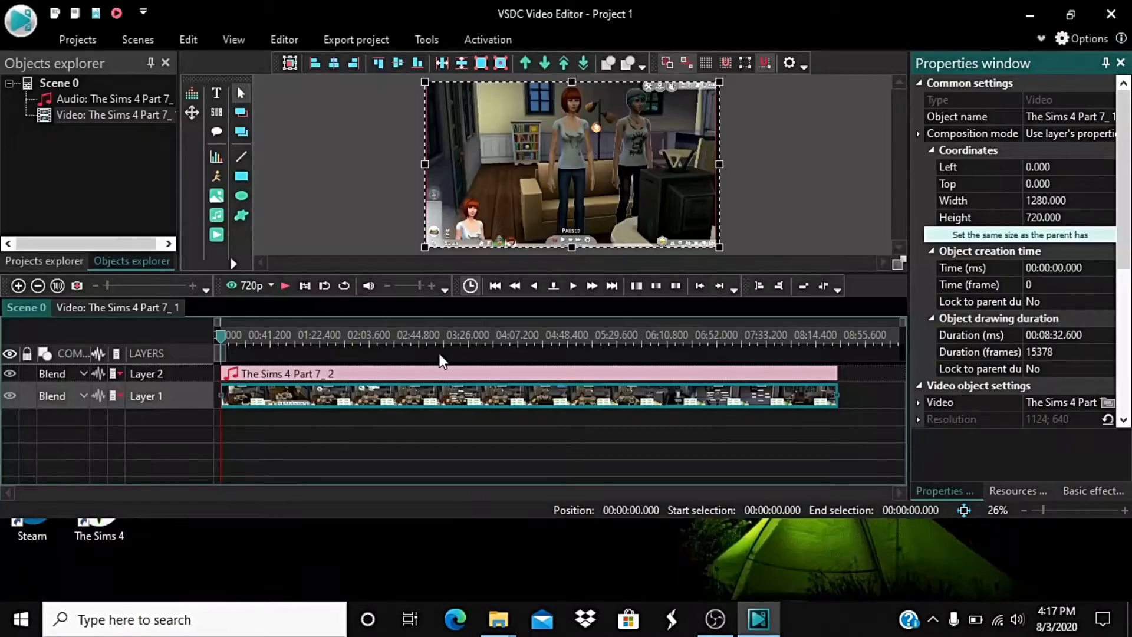
left_click(442, 374)
right_click(442, 374)
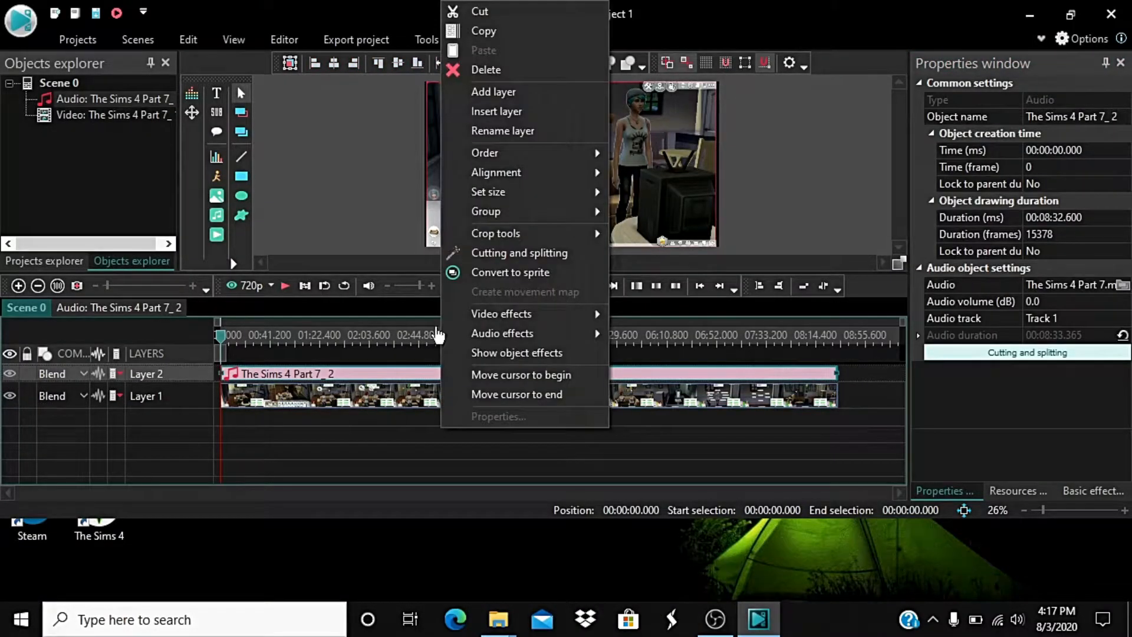
left_click(488, 70)
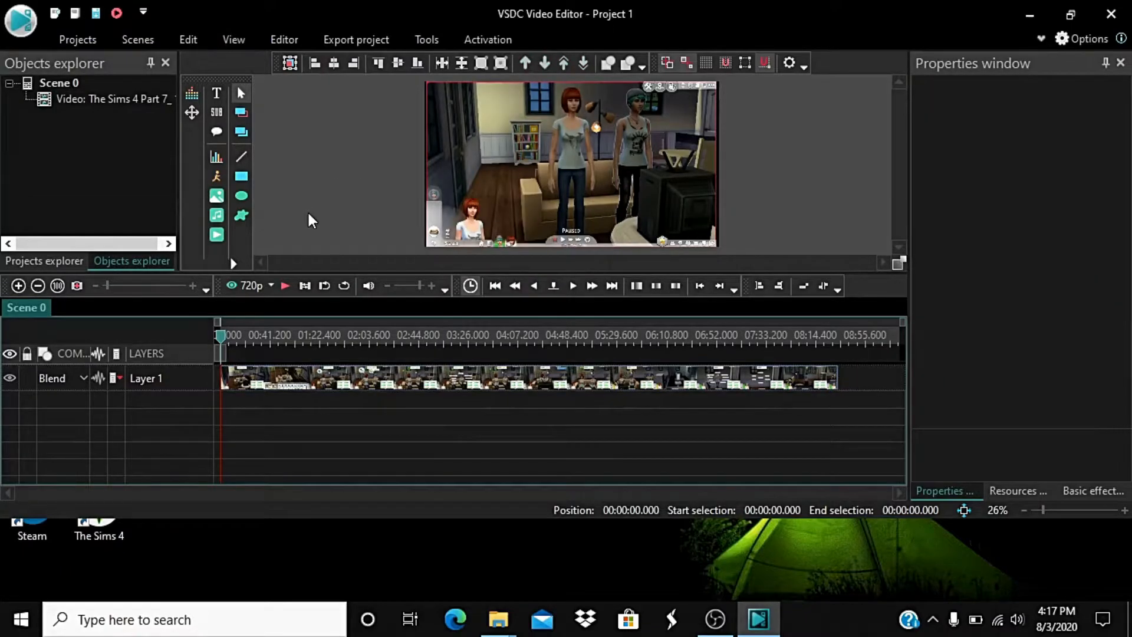
Step: Add the audio file The Sims 4 Part 7 from the Videos folder on a new layer, starting from the cursor position
left_click(217, 223)
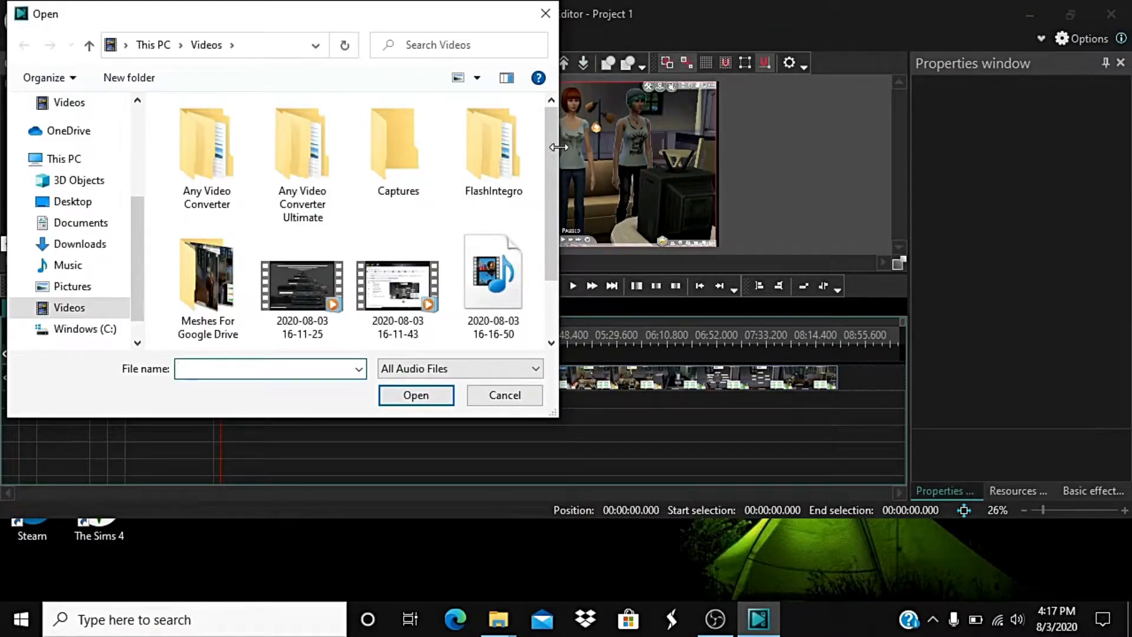
scroll(544, 243, "down", 2)
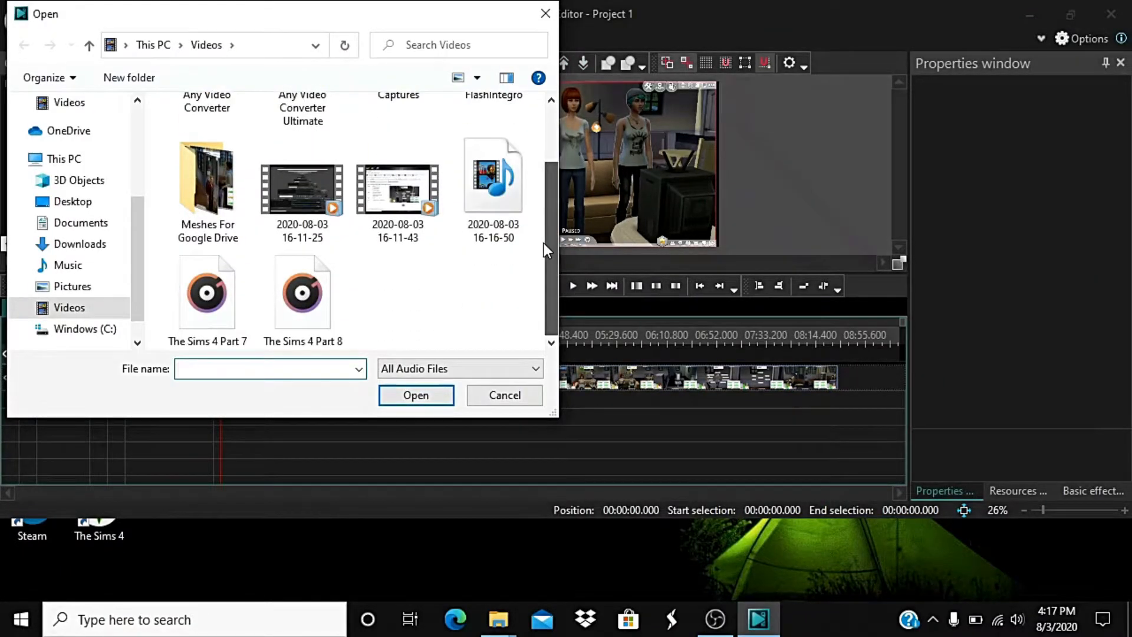
left_click(240, 314)
left_click(405, 395)
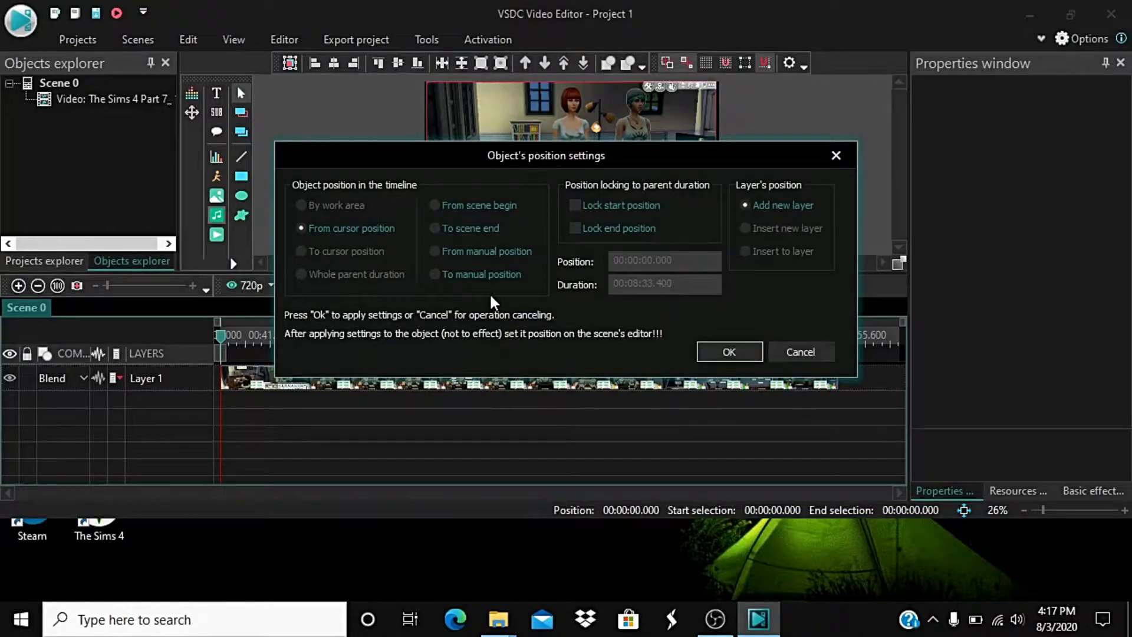
left_click(729, 352)
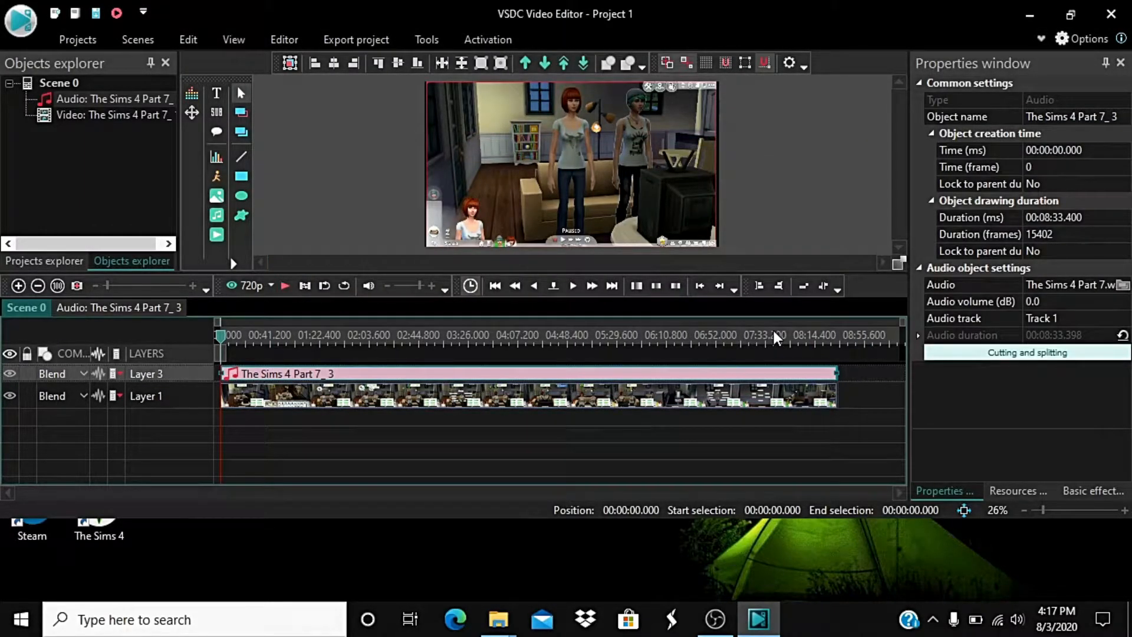
Step: Play back the scene to check the added audio against the video, and move the playback cursor to about 00:00:58
left_click(286, 286)
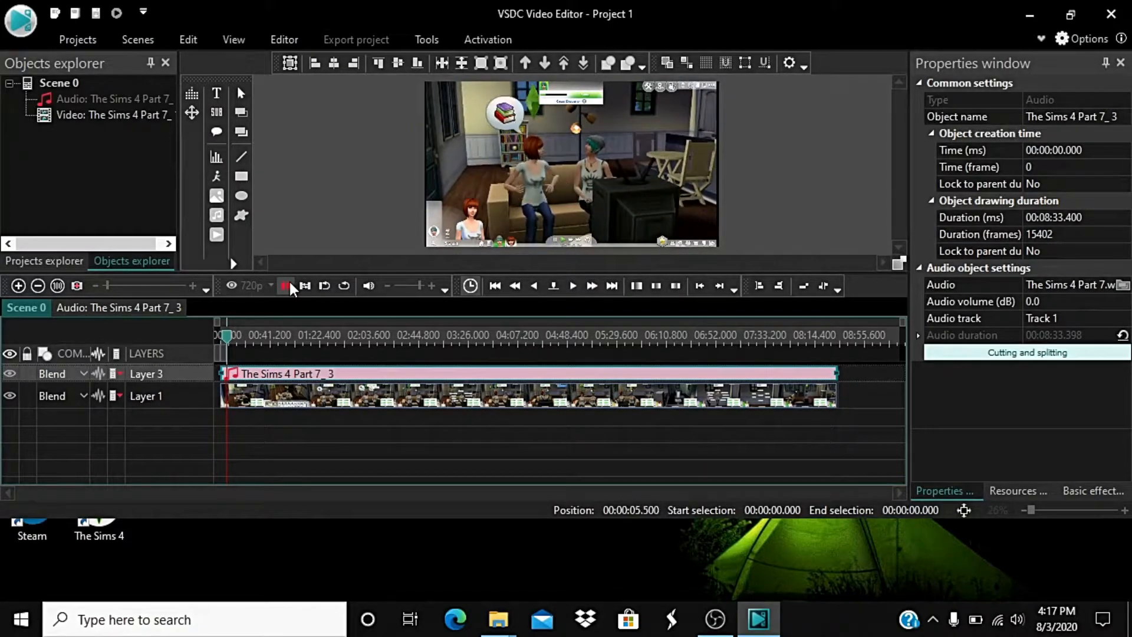
left_click(288, 288)
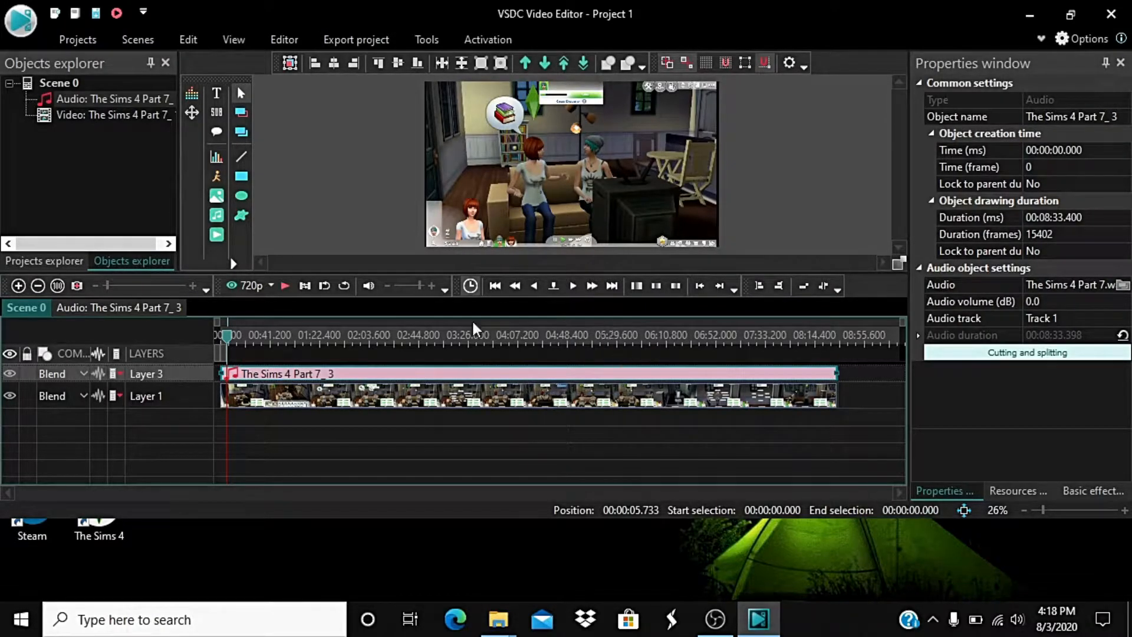
left_click(308, 395)
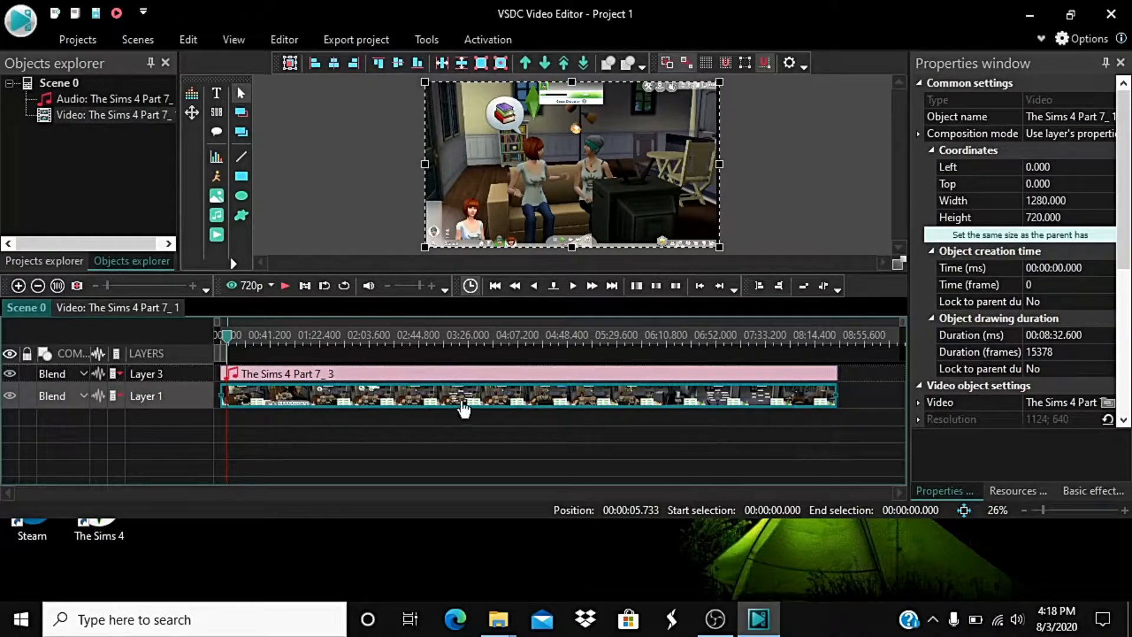
left_click(294, 286)
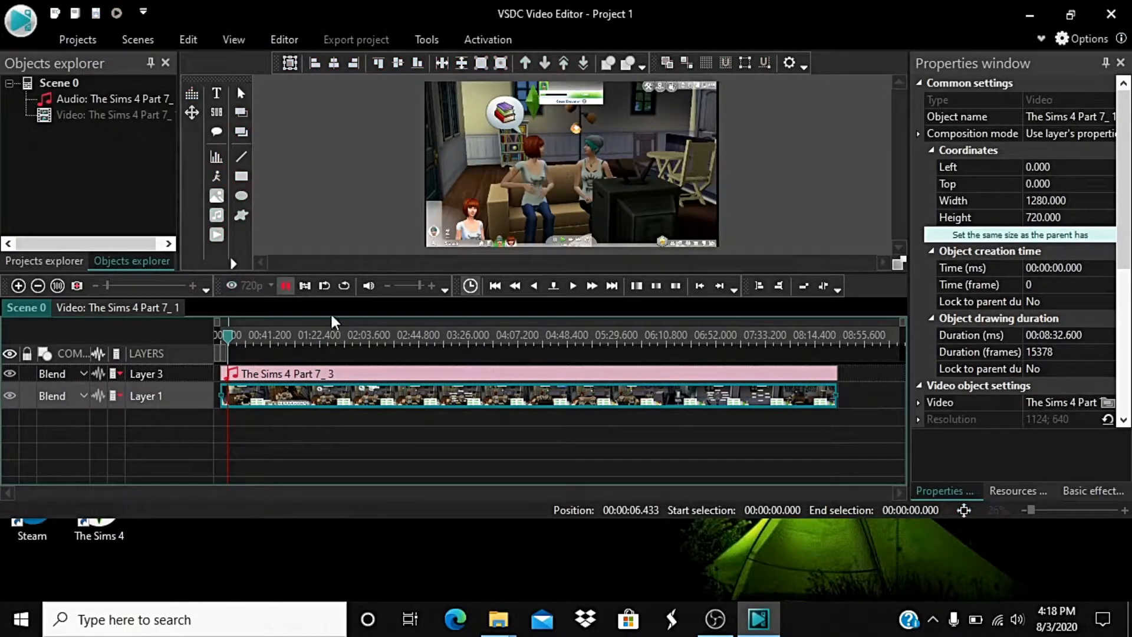
key("space")
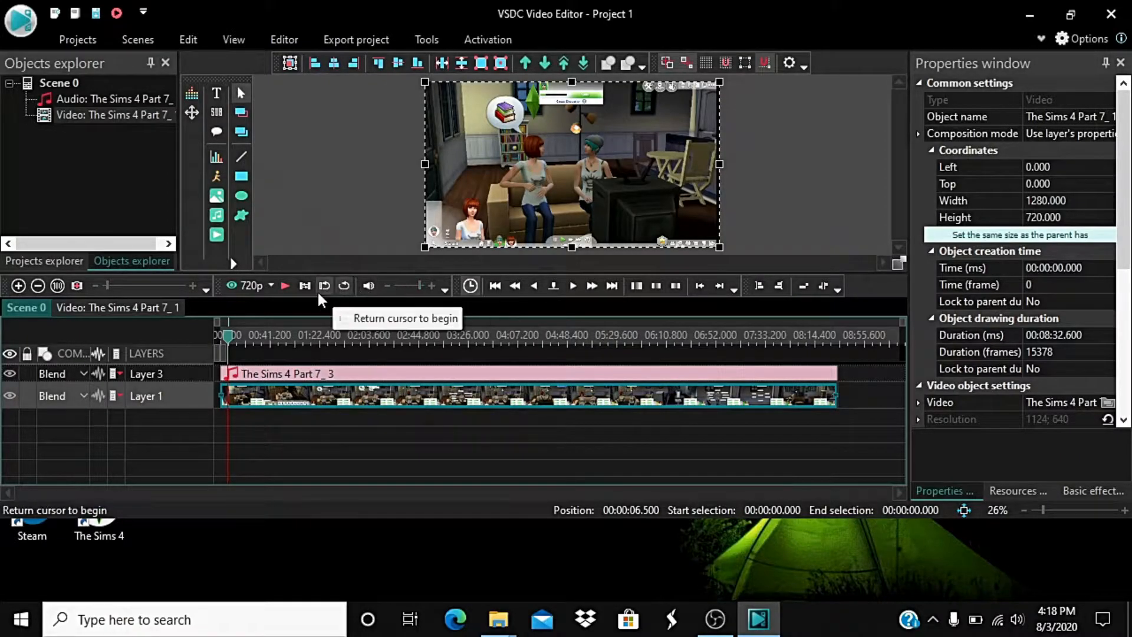
left_click(293, 291)
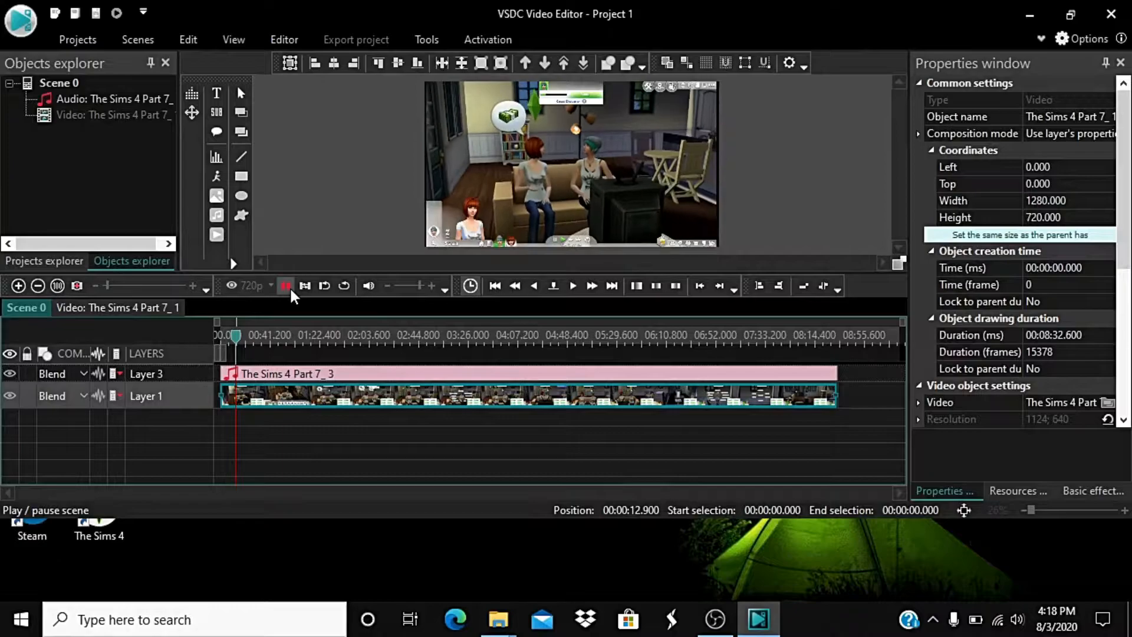
left_click(292, 335)
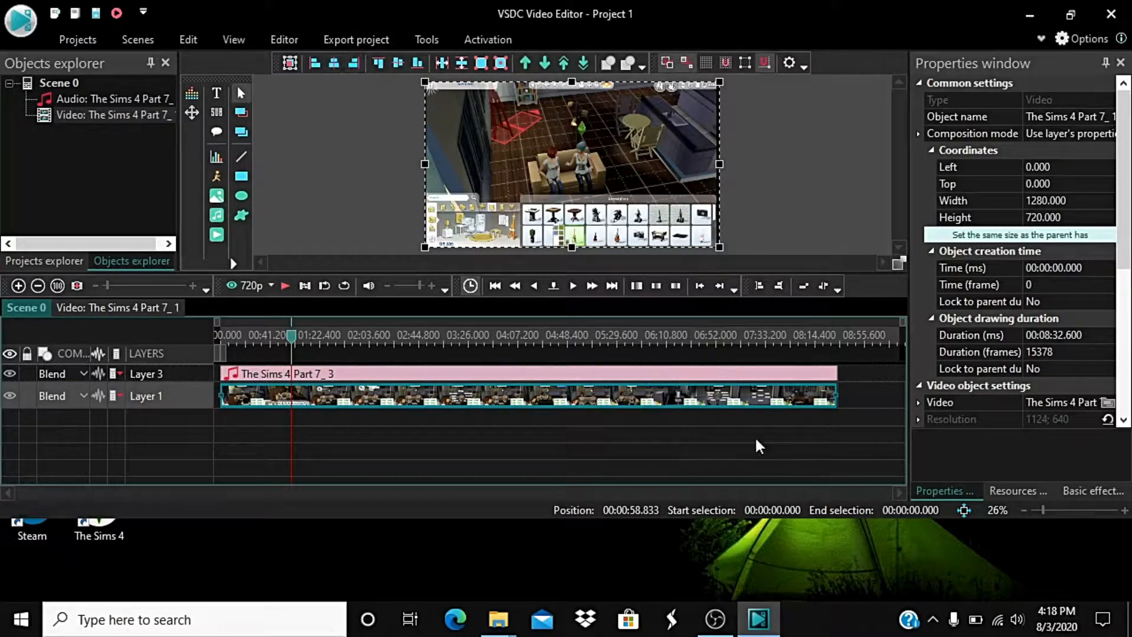
Step: Set the MP4 export's output file to The Sims 4 Part 6 Mesh in the Meshes For Google Drive folder within Videos
left_click(356, 40)
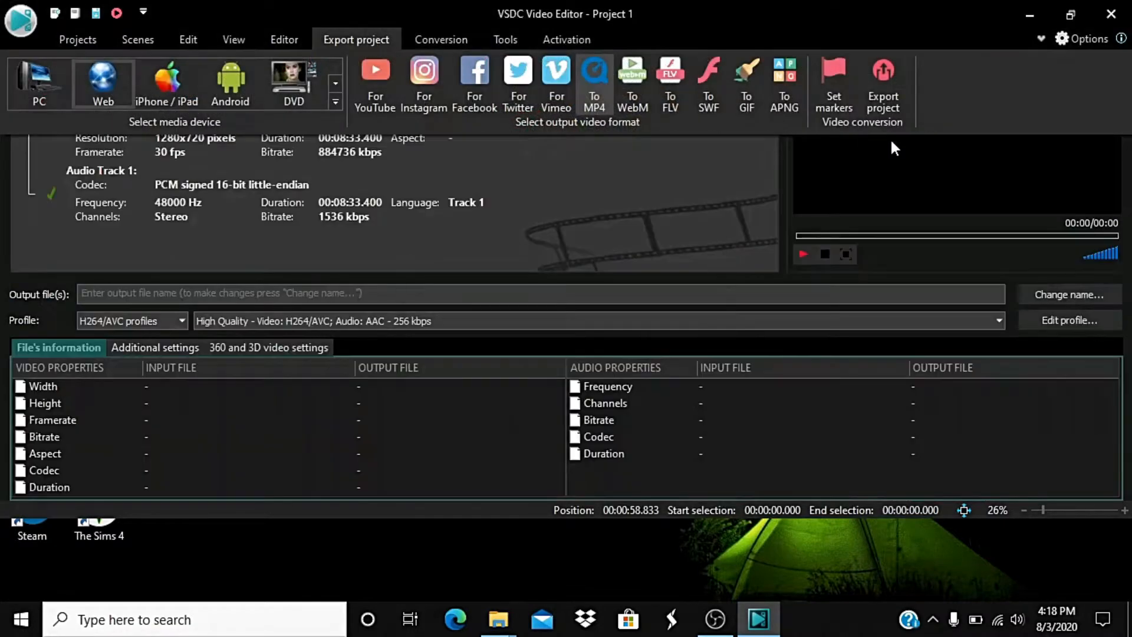
left_click(1063, 292)
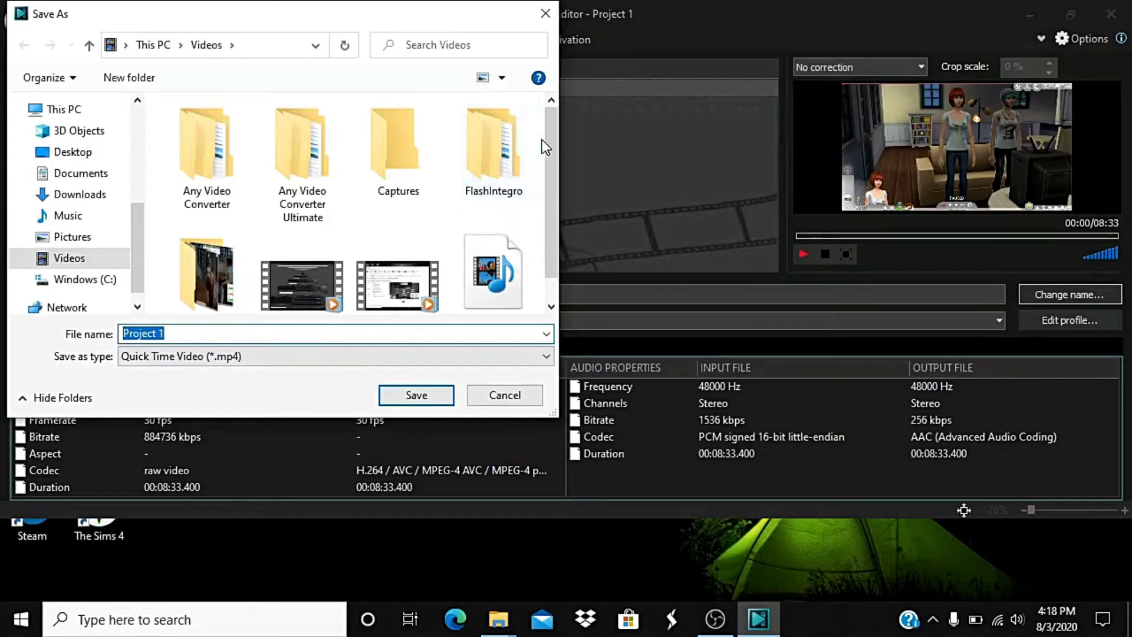
scroll(547, 167, "down", 2)
double_click(200, 231)
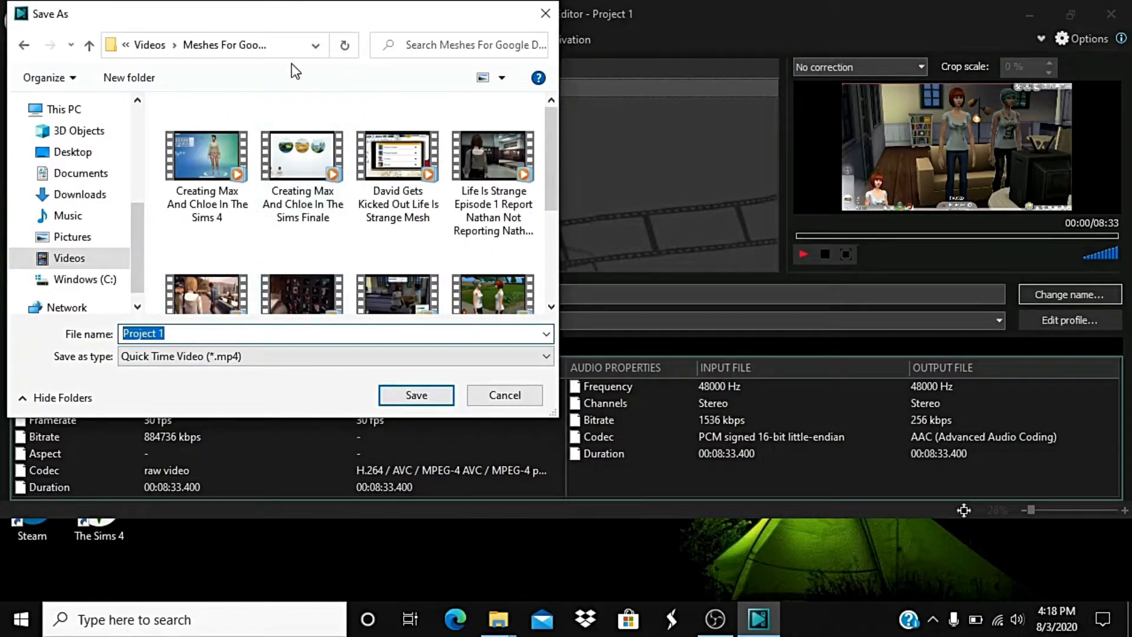
key("BackSpace")
type("The Sims")
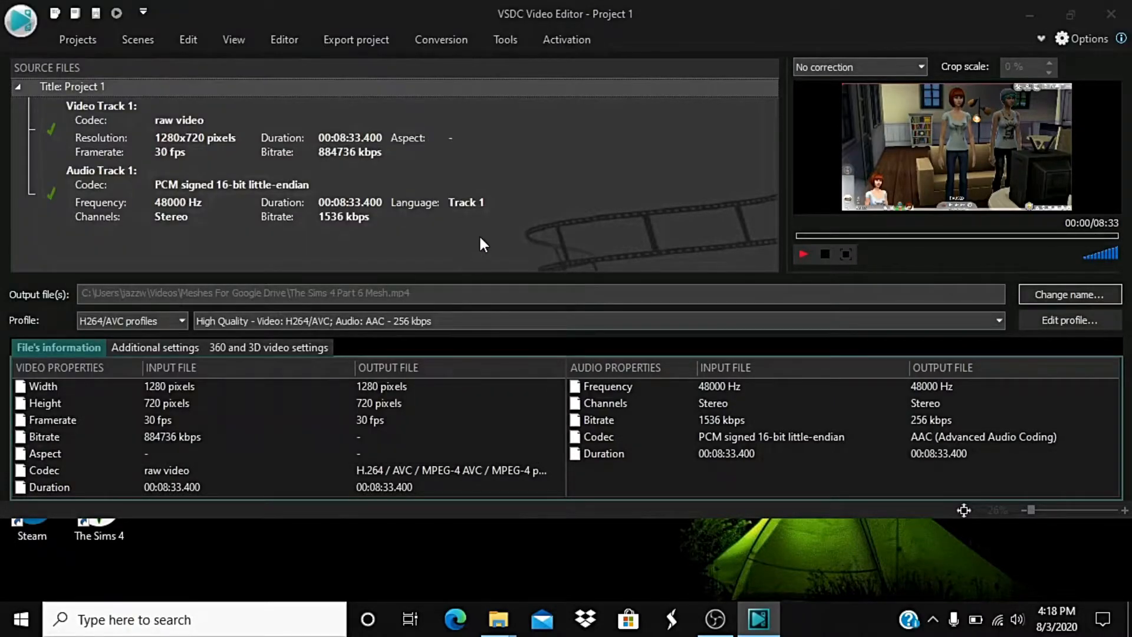
Step: Export the project to the chosen MP4 file, continuing without premium features
left_click(355, 38)
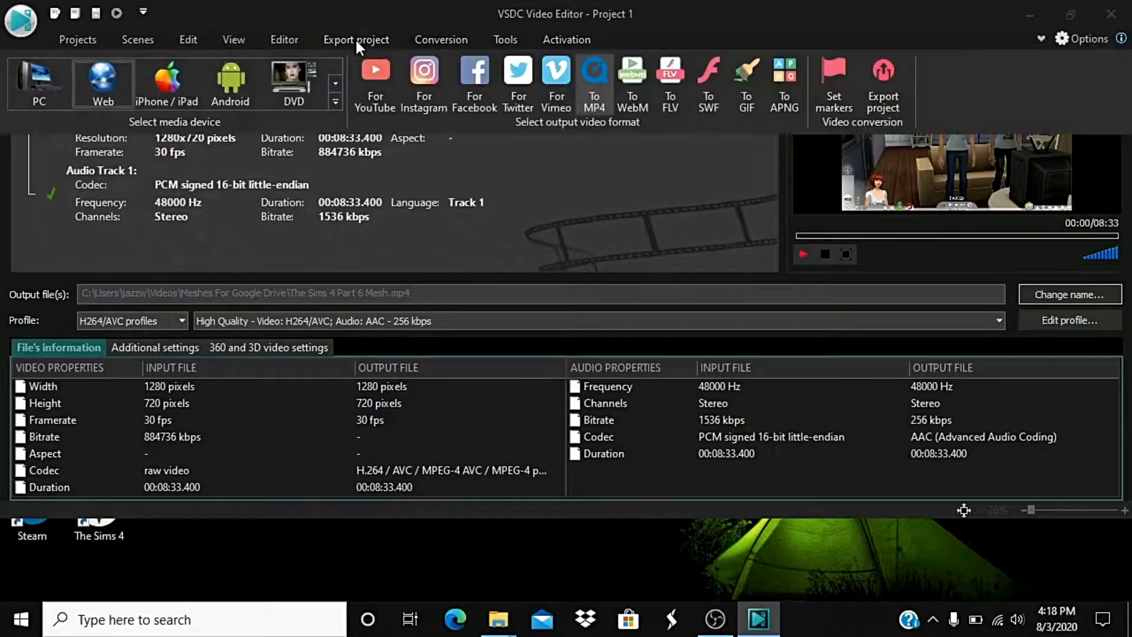
left_click(887, 104)
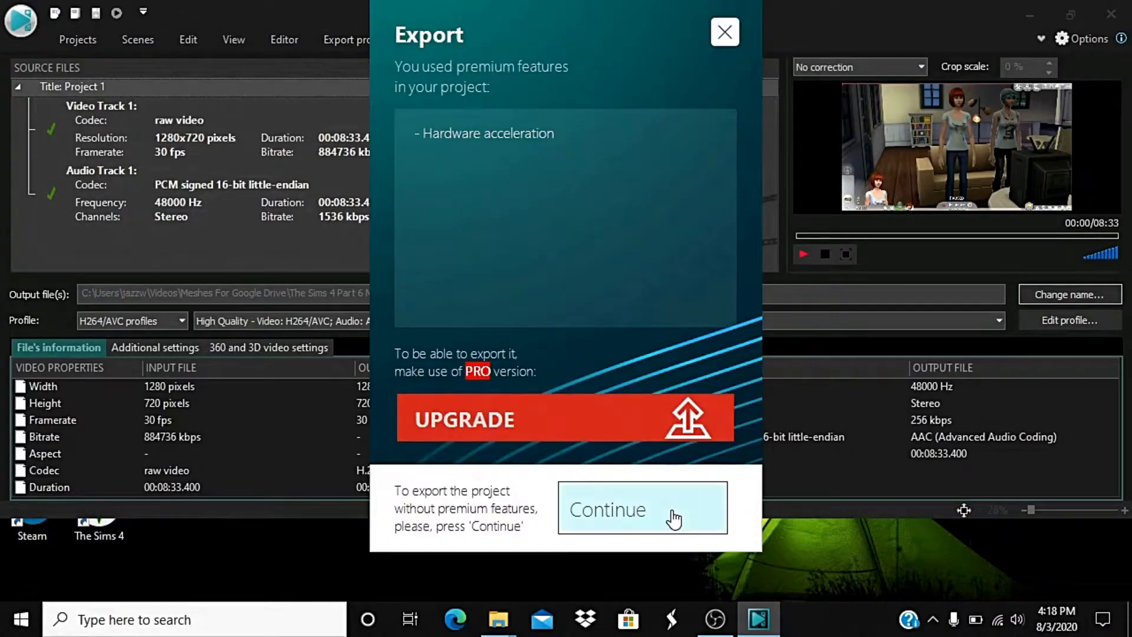
left_click(670, 519)
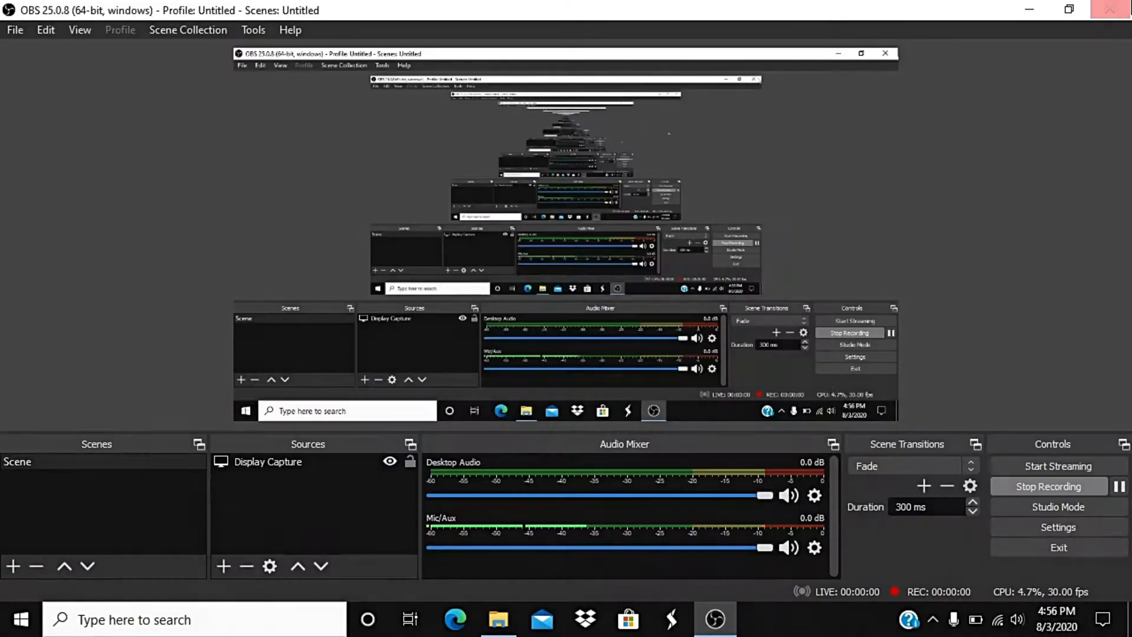
Step: Minimize OBS Studio and move the Fraps shortcut on the desktop to the spot below Google Sheets
left_click(1033, 8)
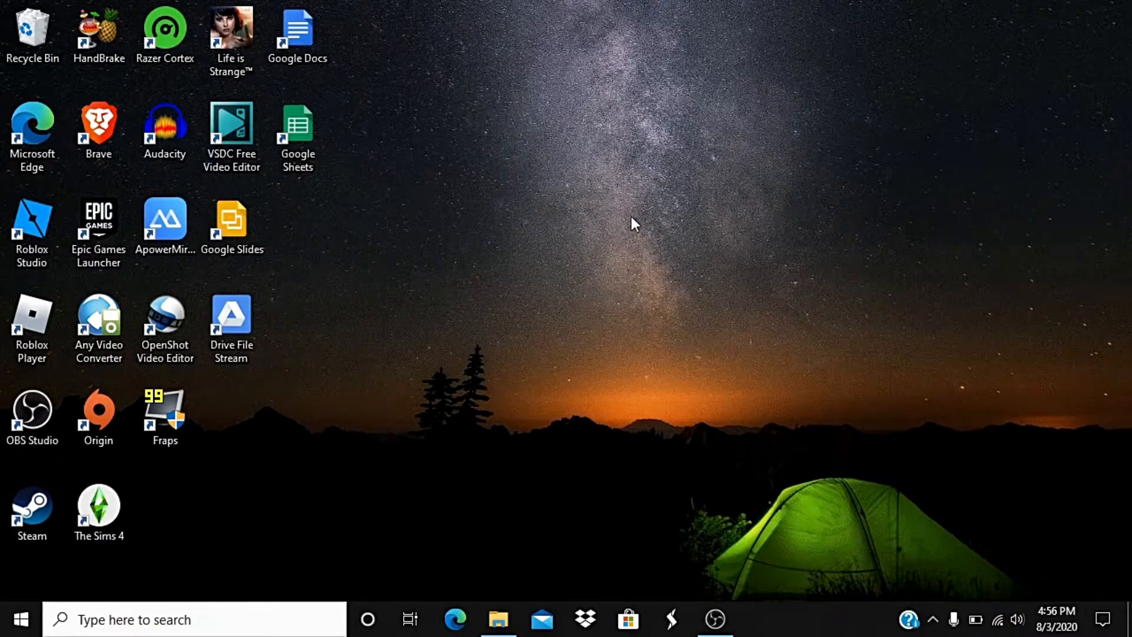
left_click_drag(176, 415, 323, 243)
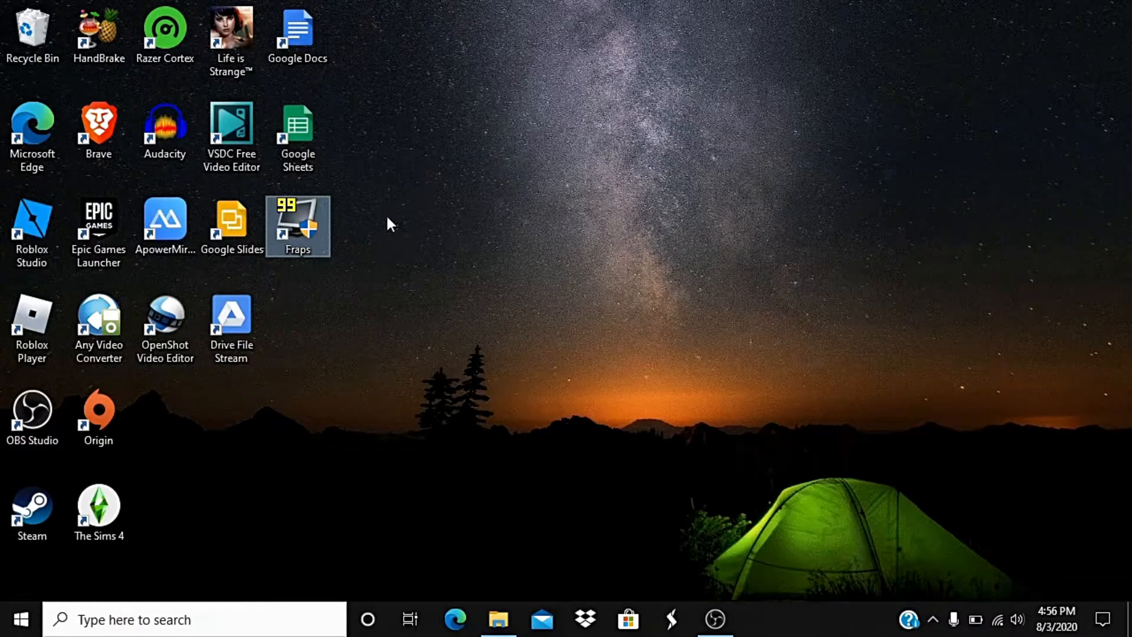
right_click(294, 227)
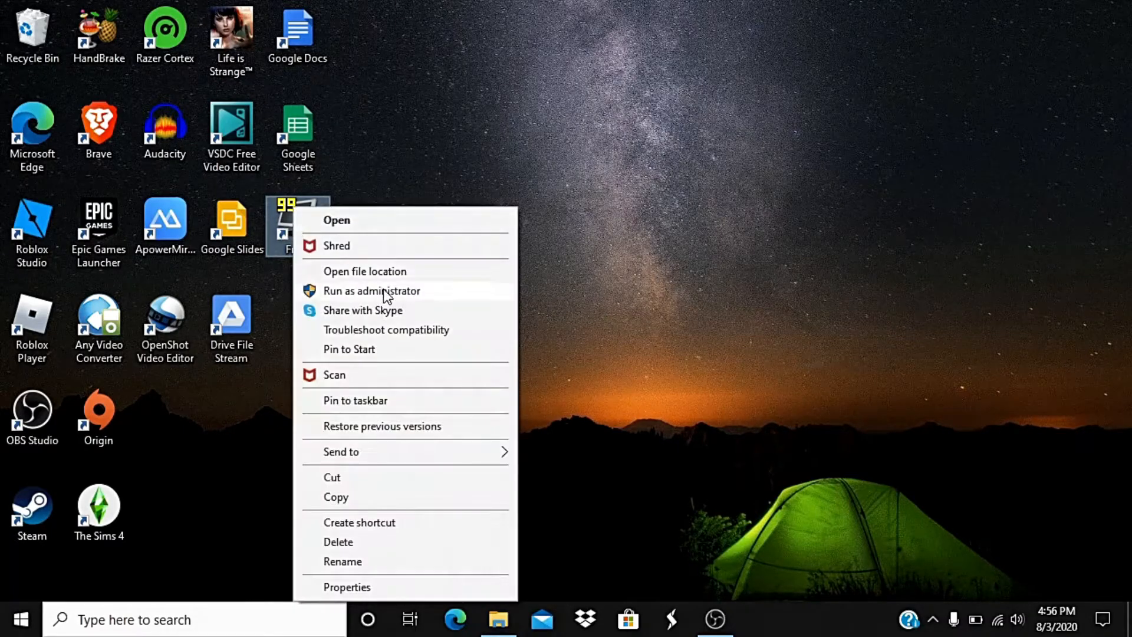
left_click(289, 190)
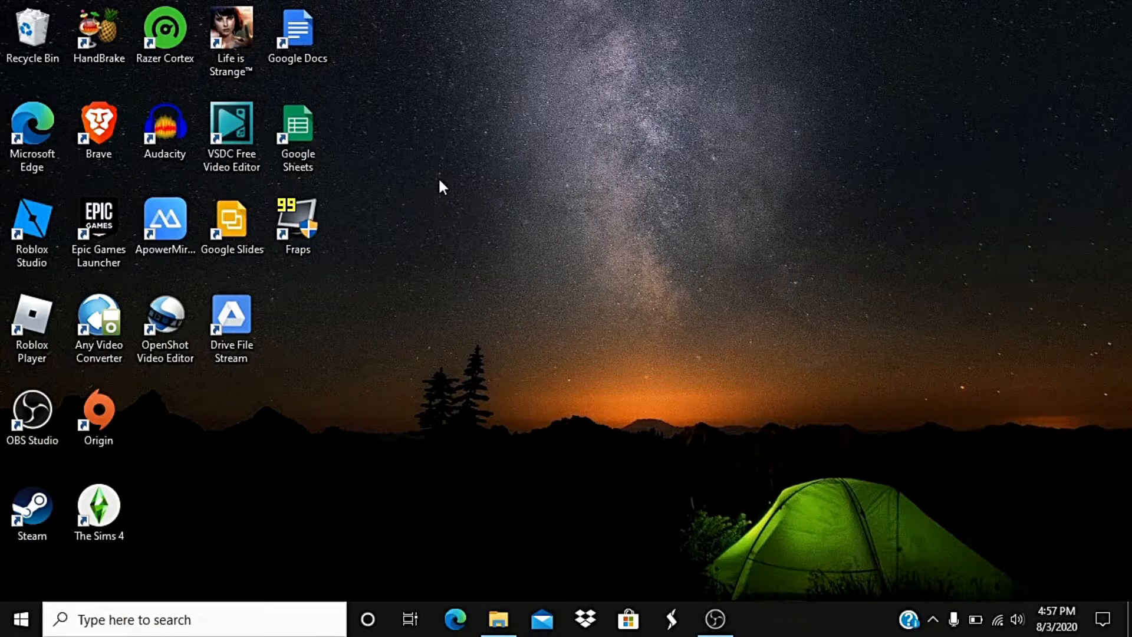
left_click(716, 620)
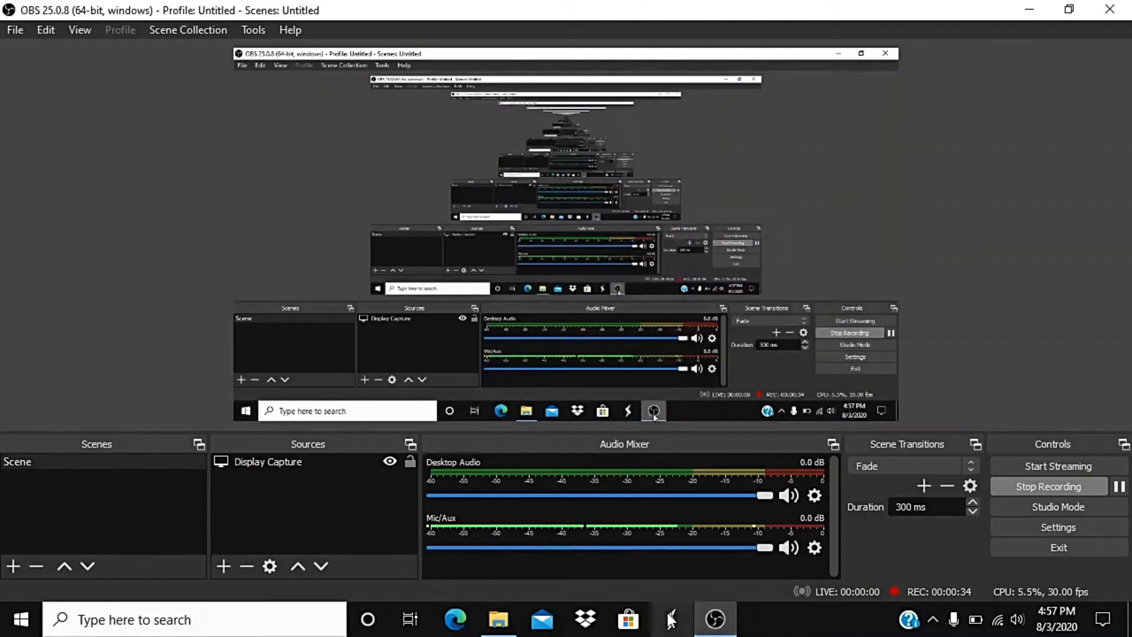
left_click(1032, 9)
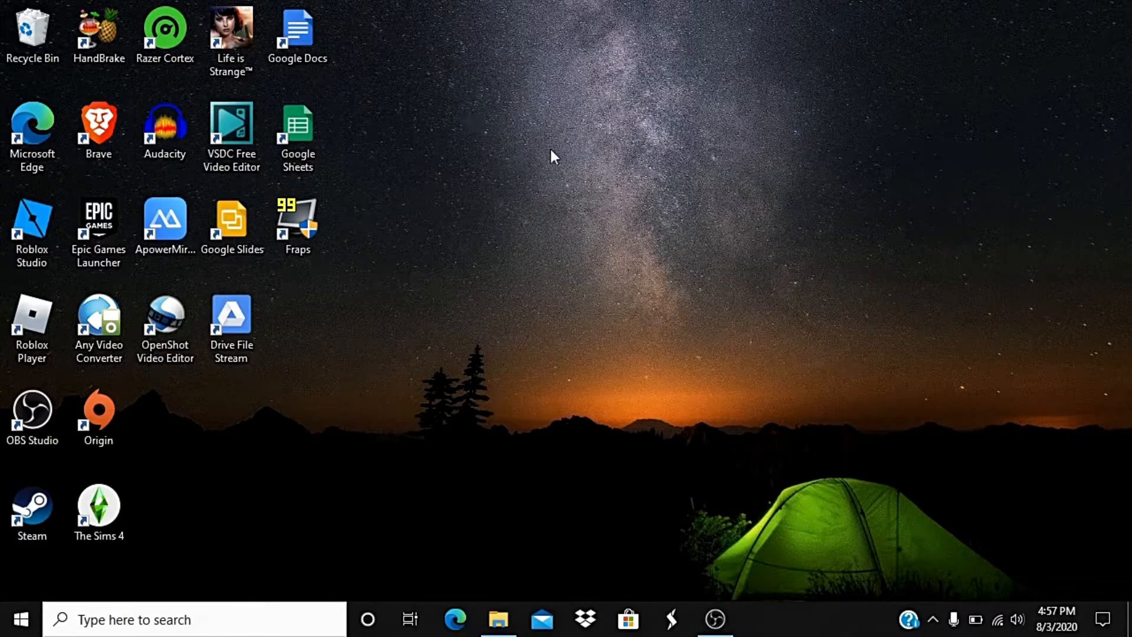
left_click(494, 617)
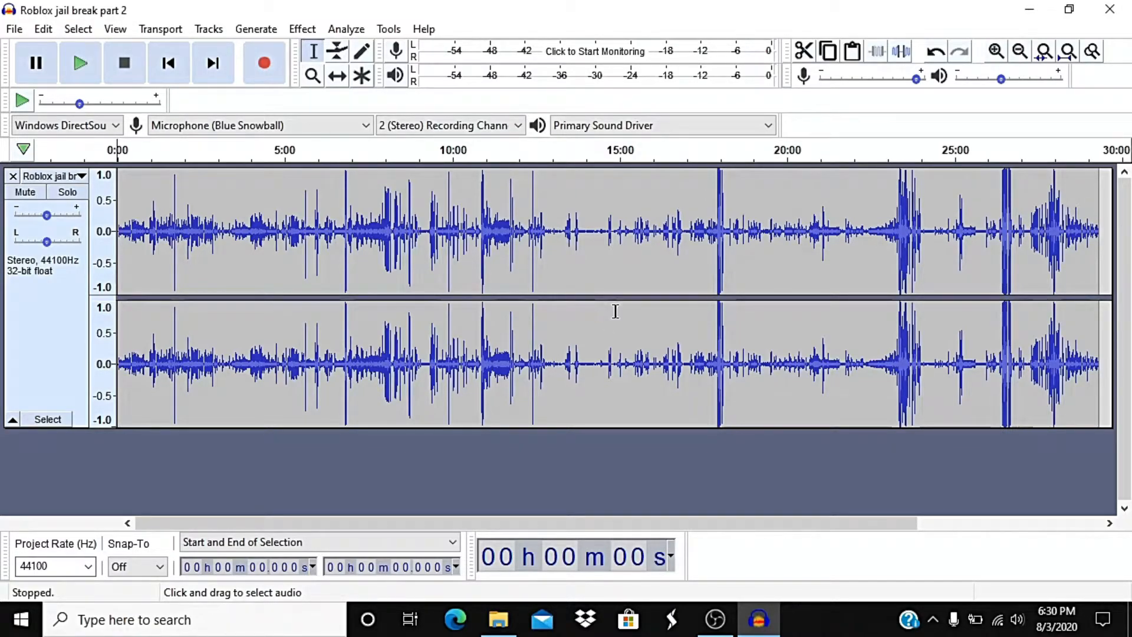
Step: Switch to OBS Studio and choose Microphone (Blue Snowball) as the Mic/Auxiliary Audio device in the audio settings, then close the settings
left_click(715, 620)
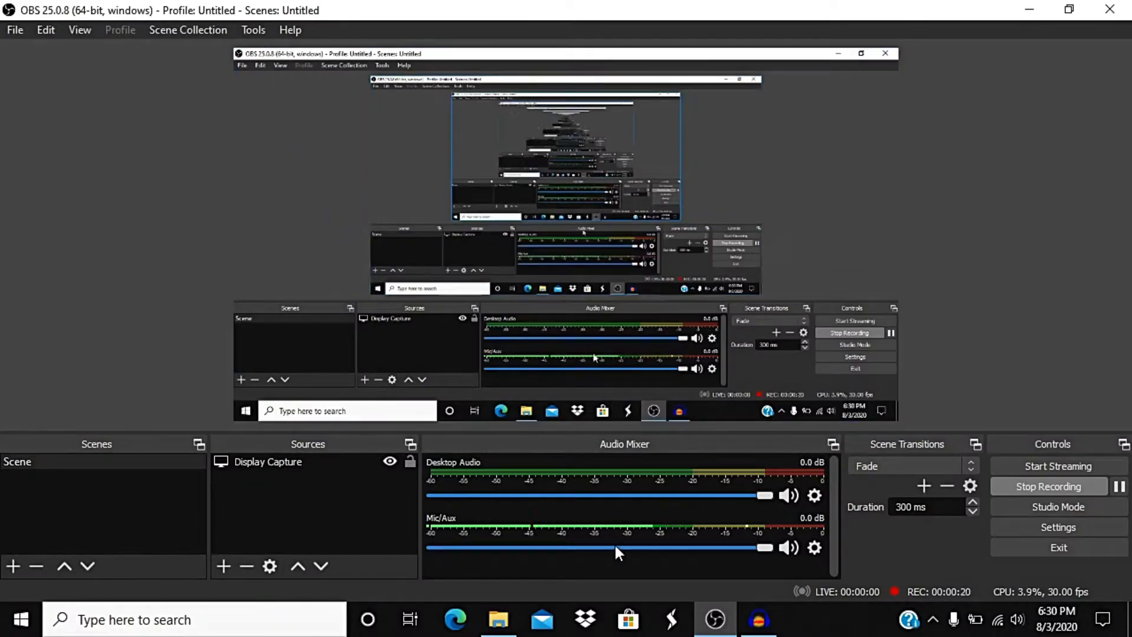
left_click(13, 30)
mouse_move(52, 35)
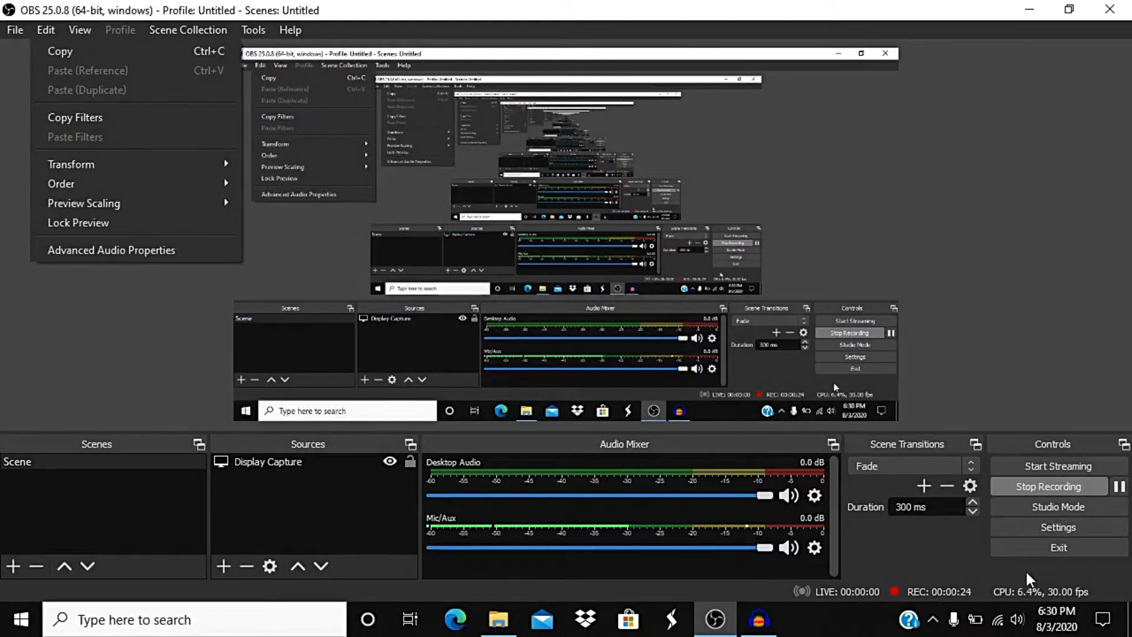
left_click(1041, 537)
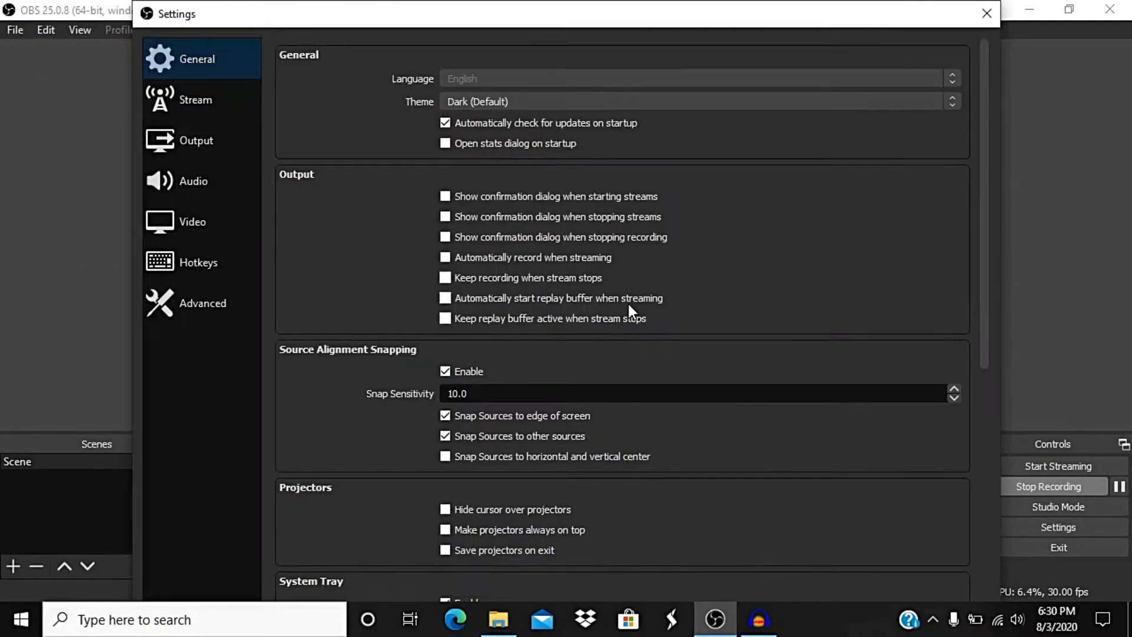
left_click(211, 181)
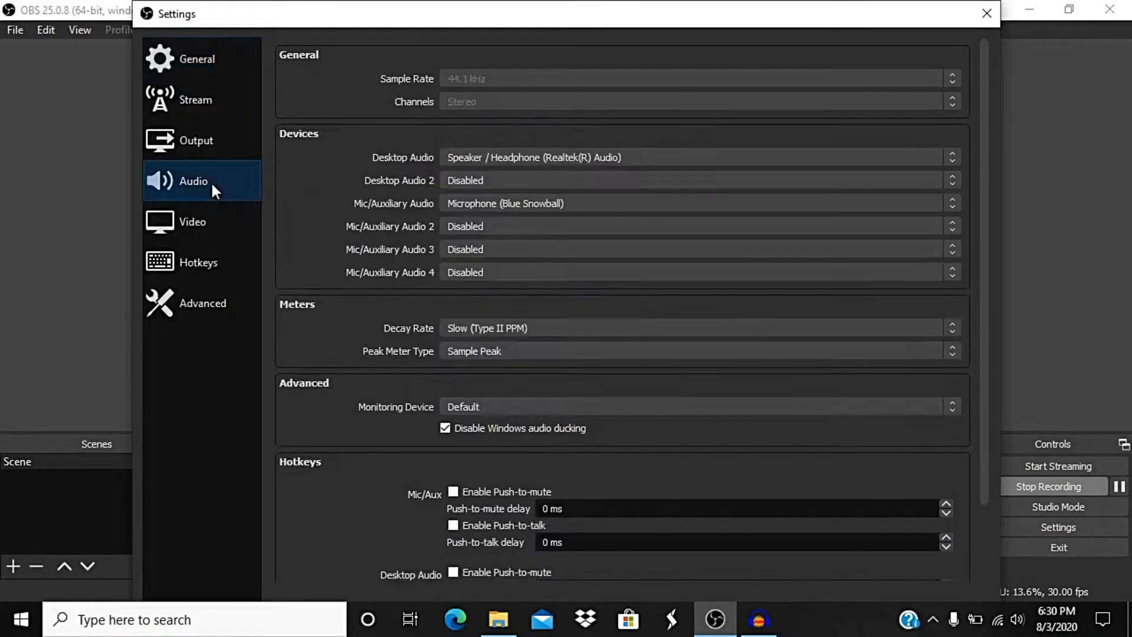
left_click(523, 208)
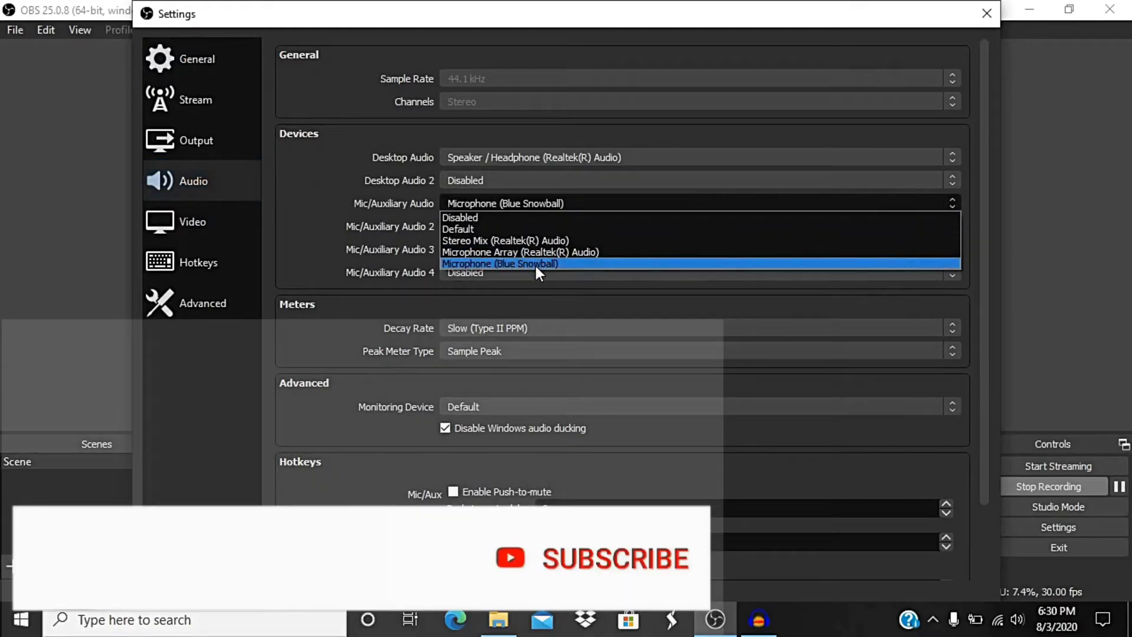
left_click(536, 265)
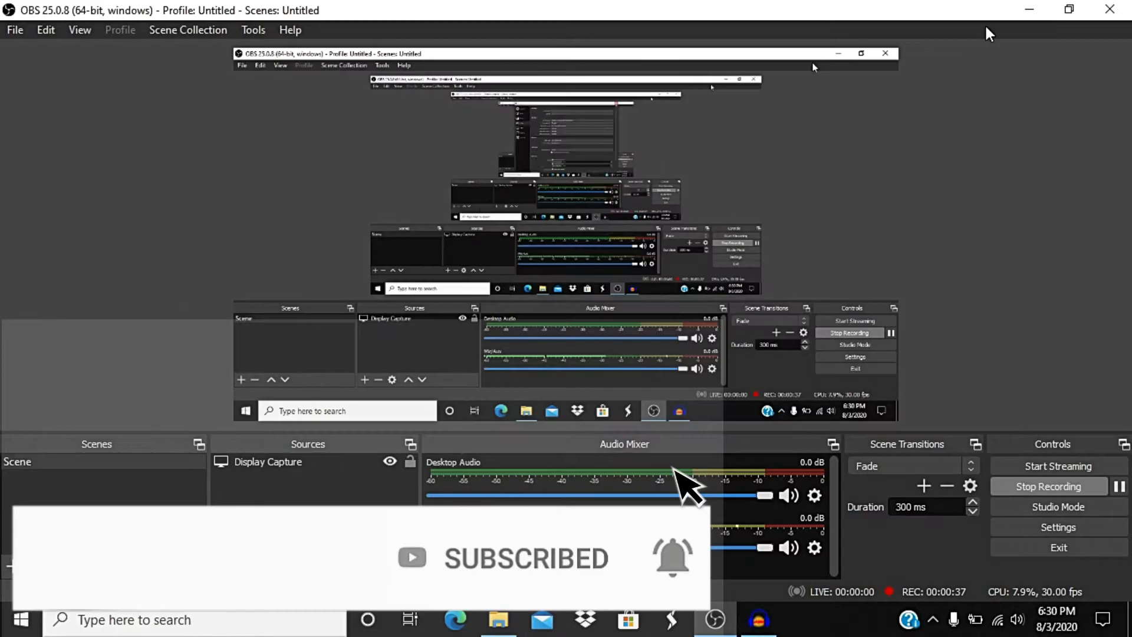
left_click(987, 15)
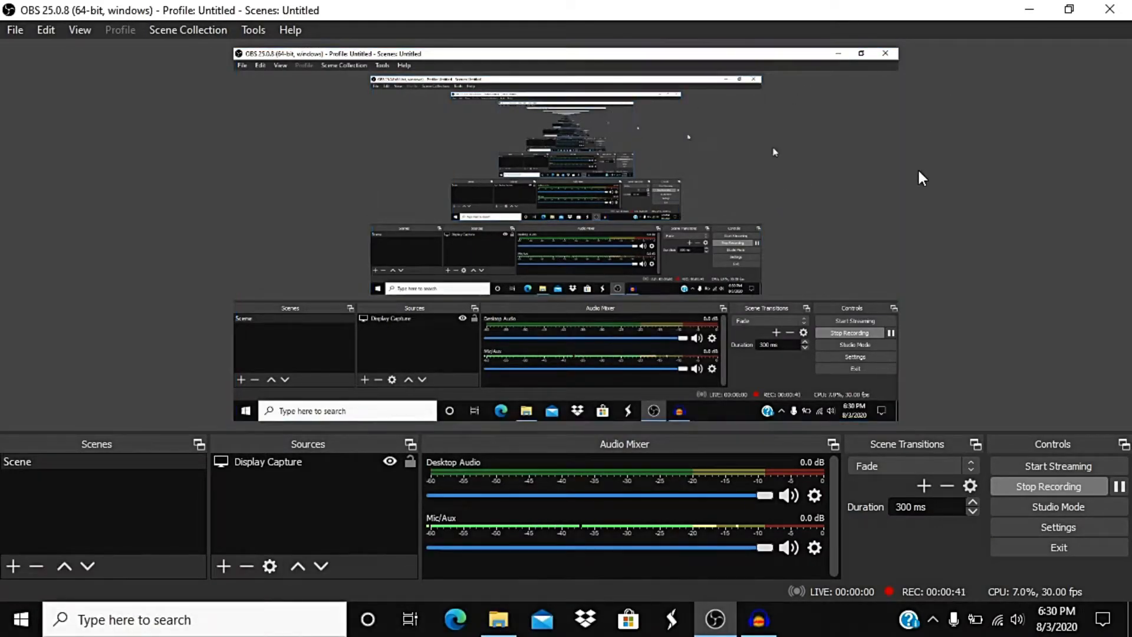
Step: Minimize OBS Studio and Audacity to return to the desktop
left_click(1031, 9)
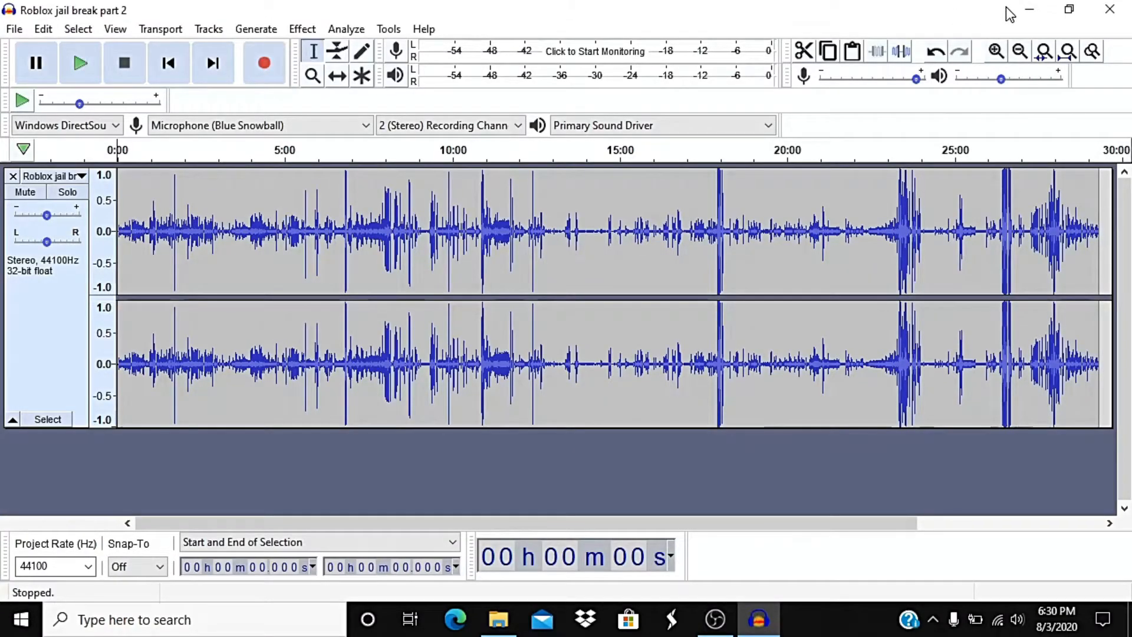
left_click(1028, 10)
left_click(1025, 9)
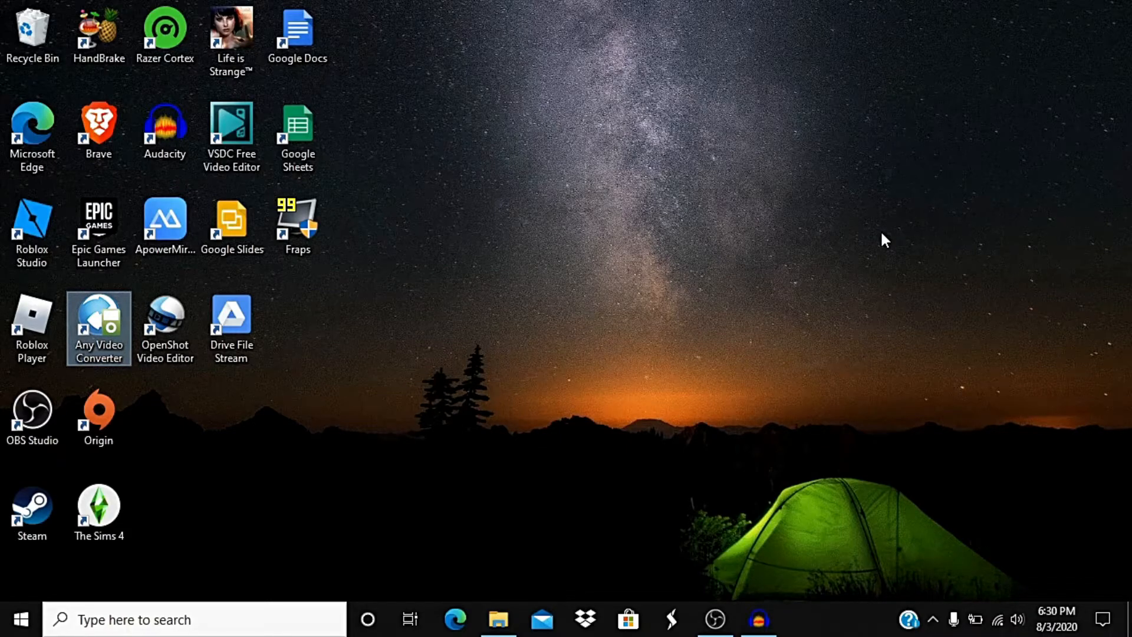
left_click(759, 620)
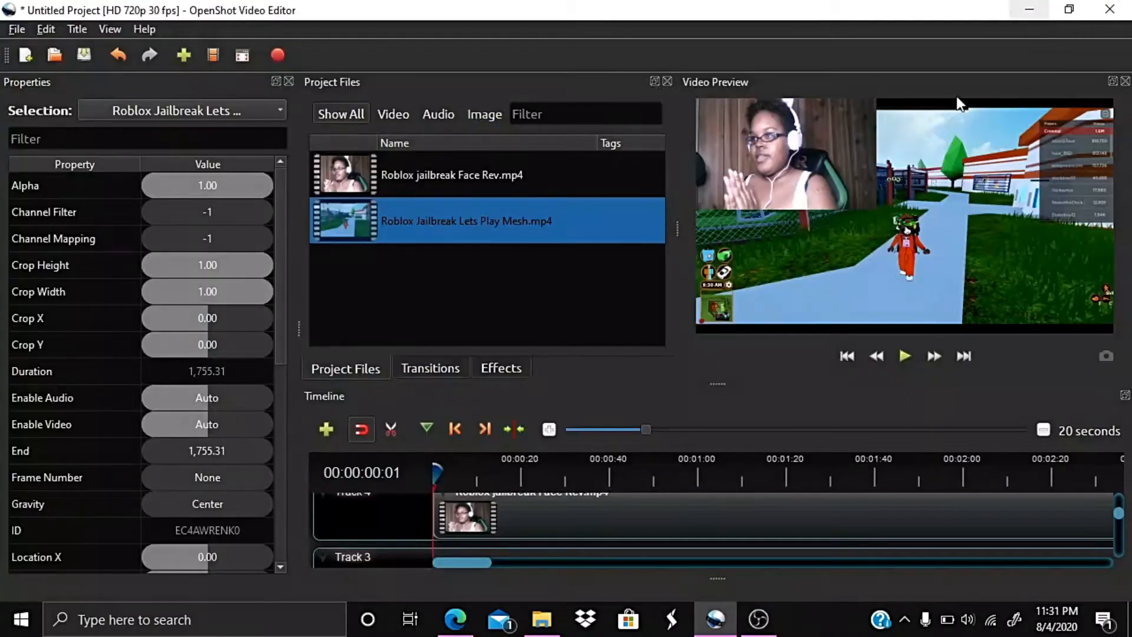
Step: Transform the Roblox jailbreak Face Rev.mp4 clip on Track 4, slightly resizing the face cam overlay in the gameplay frame's upper-left corner
scroll(796, 516, "down", 3)
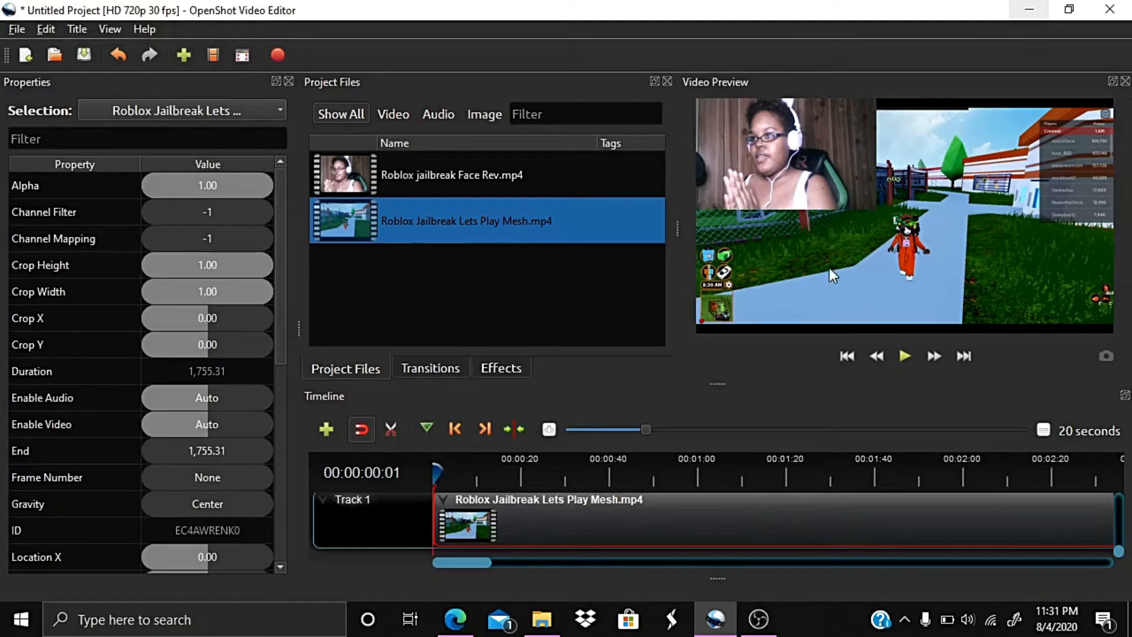
scroll(673, 508, "up", 1)
scroll(669, 511, "down", 1)
scroll(669, 509, "up", 3)
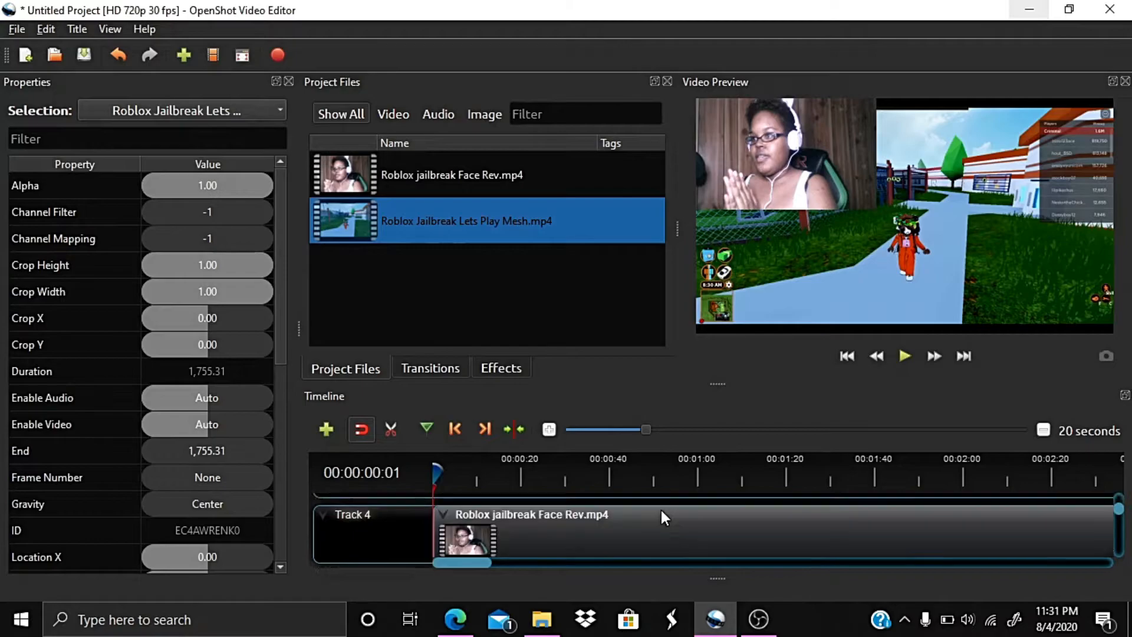
left_click(660, 522)
right_click(660, 522)
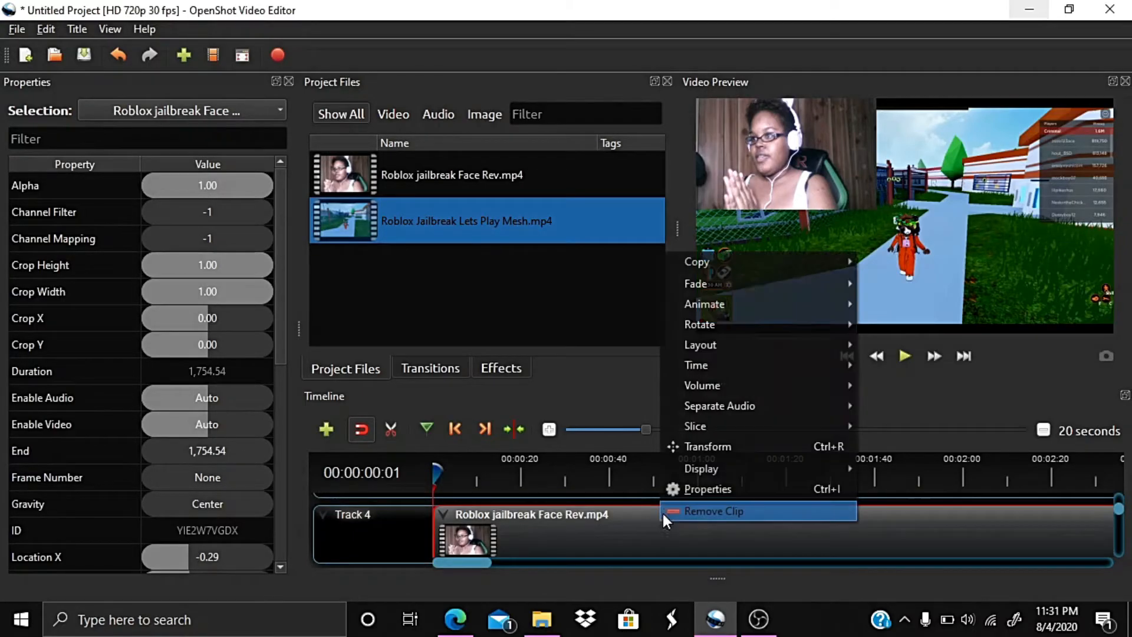
left_click(763, 447)
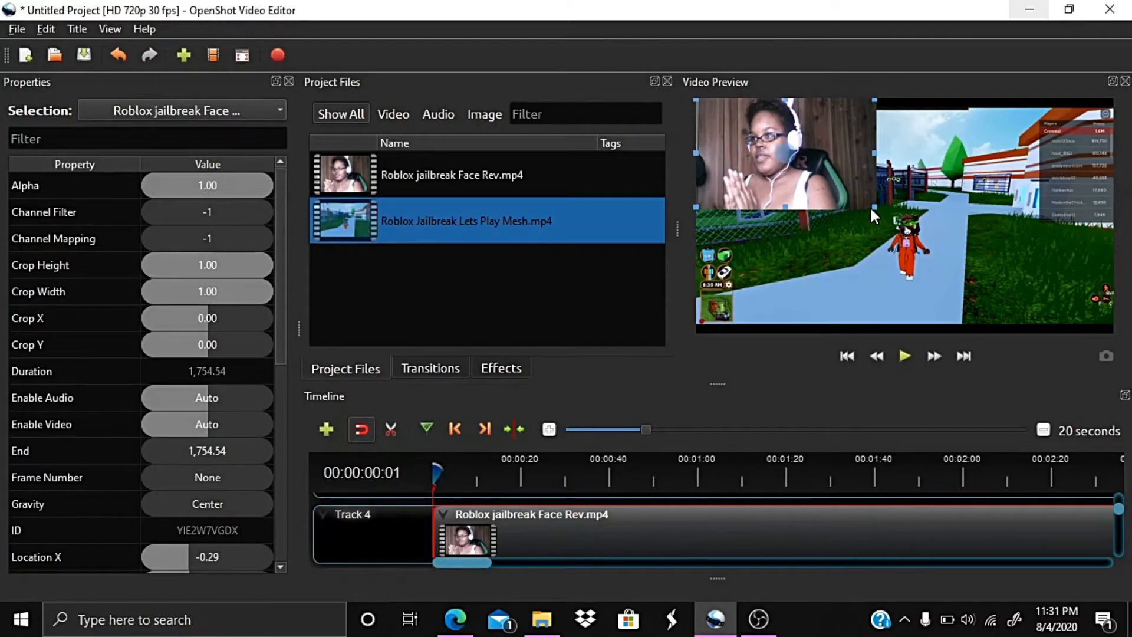
mouse_move(874, 207)
left_mouse_down()
mouse_move(886, 214)
mouse_move(874, 196)
left_mouse_up()
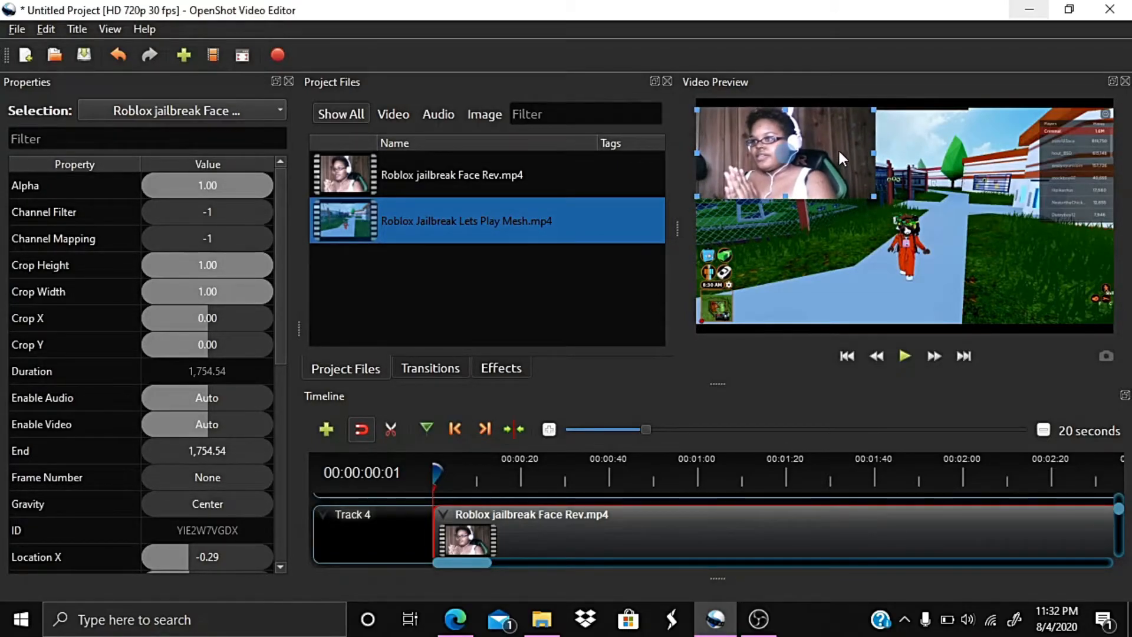
left_click_drag(785, 197, 789, 207)
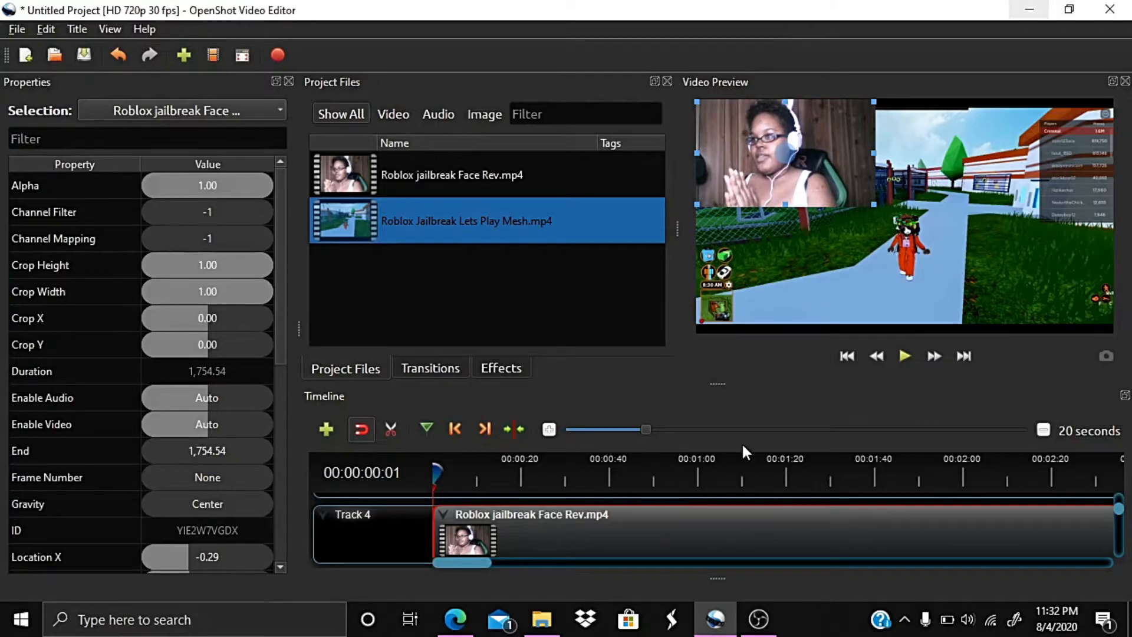
Step: Play the combined gameplay and face cam preview for several seconds, then pause it
scroll(652, 531, "down", 5)
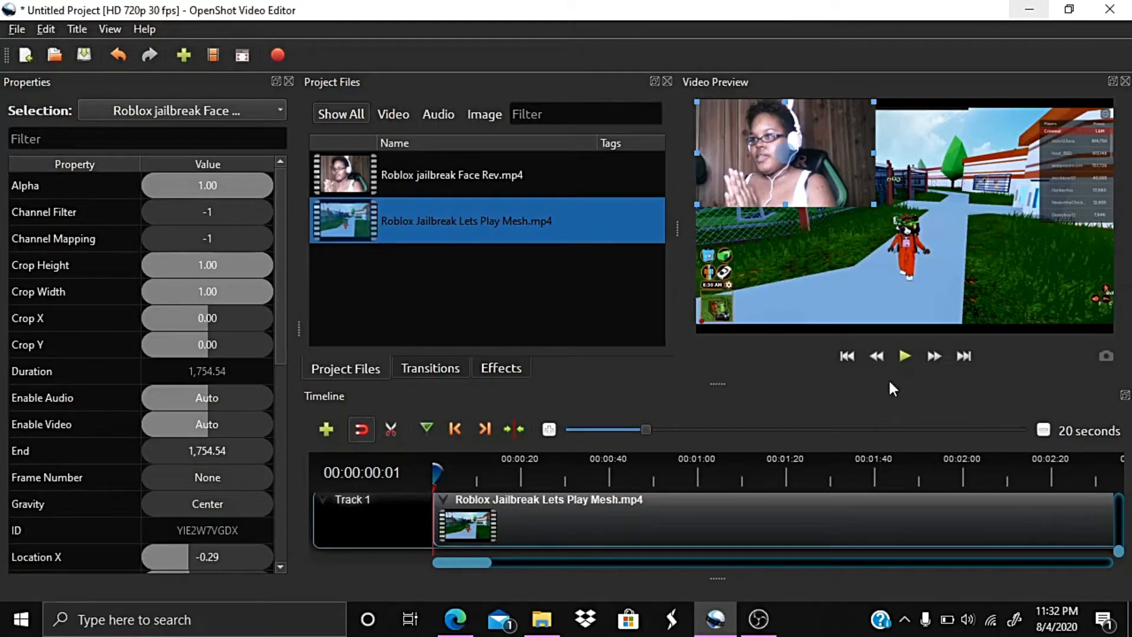
left_click(912, 355)
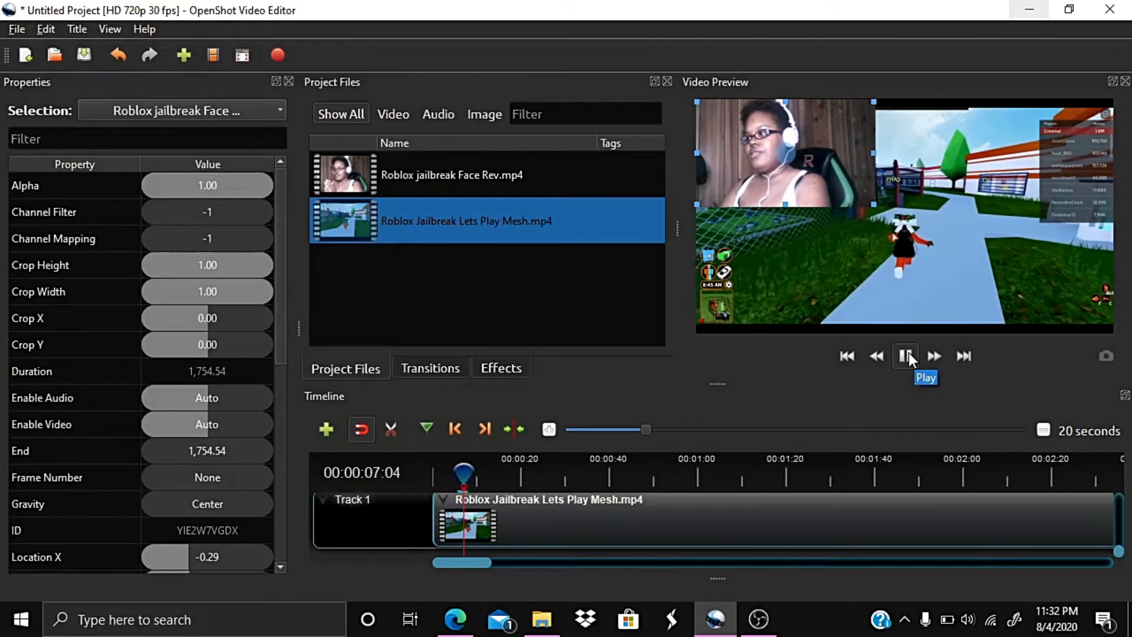
left_click(907, 355)
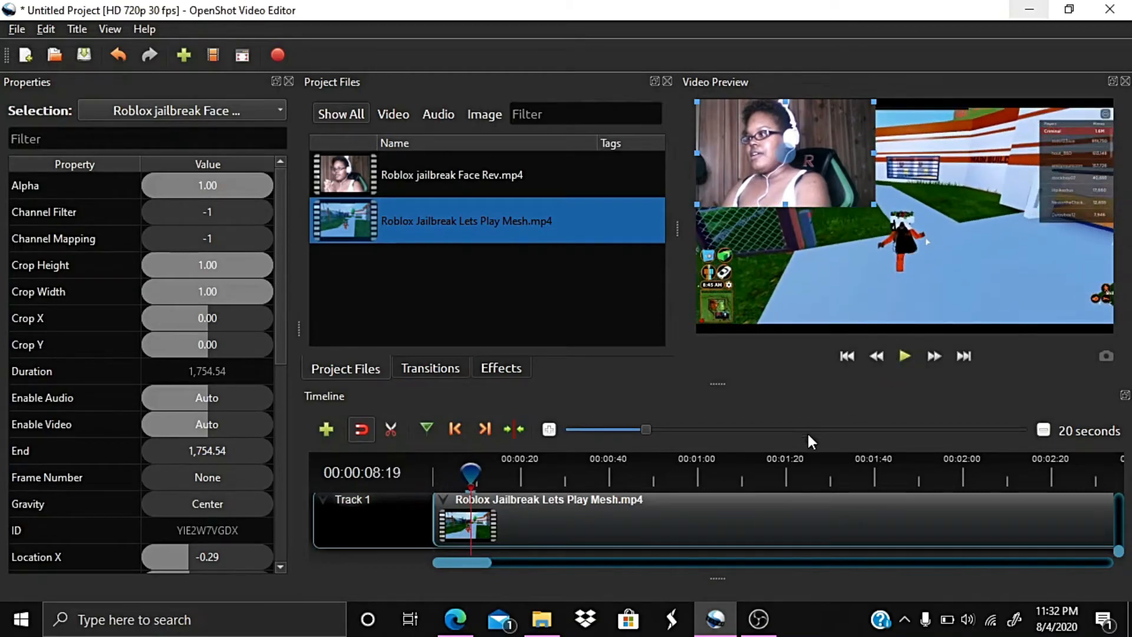
left_click(808, 431)
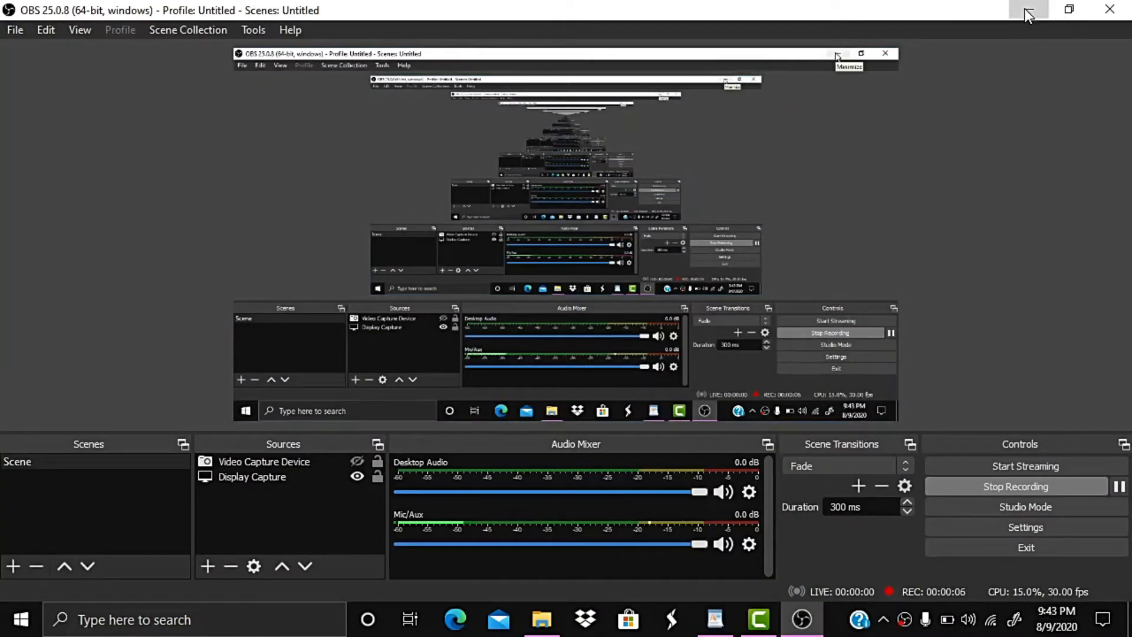
Step: Minimize OBS Studio and switch to the empty Camtasia project
left_click(1029, 12)
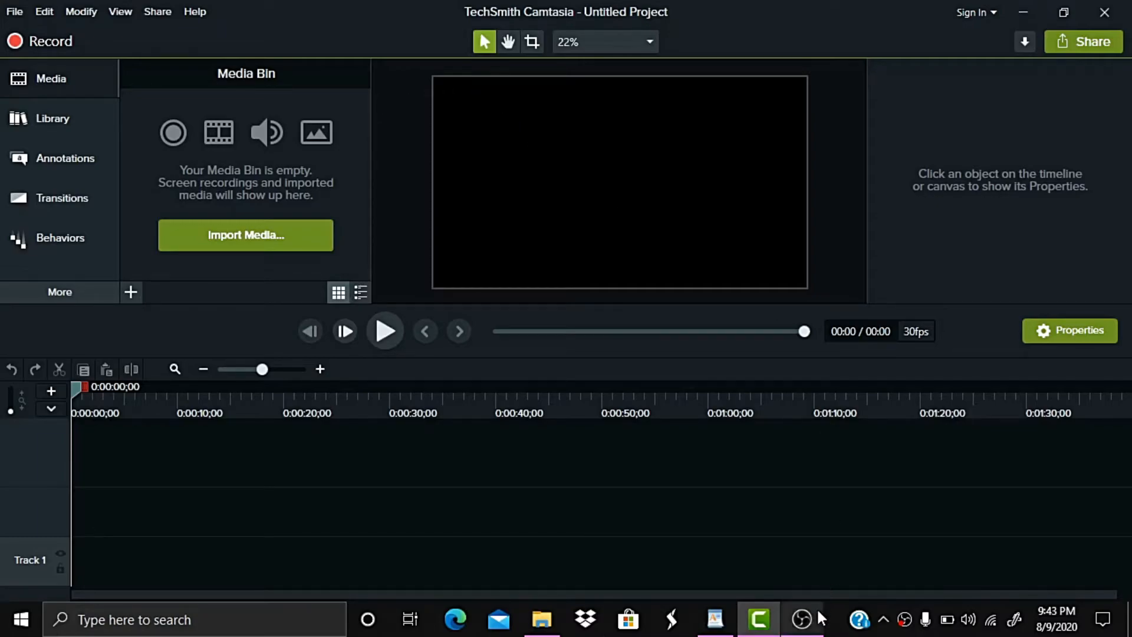
mouse_move(818, 614)
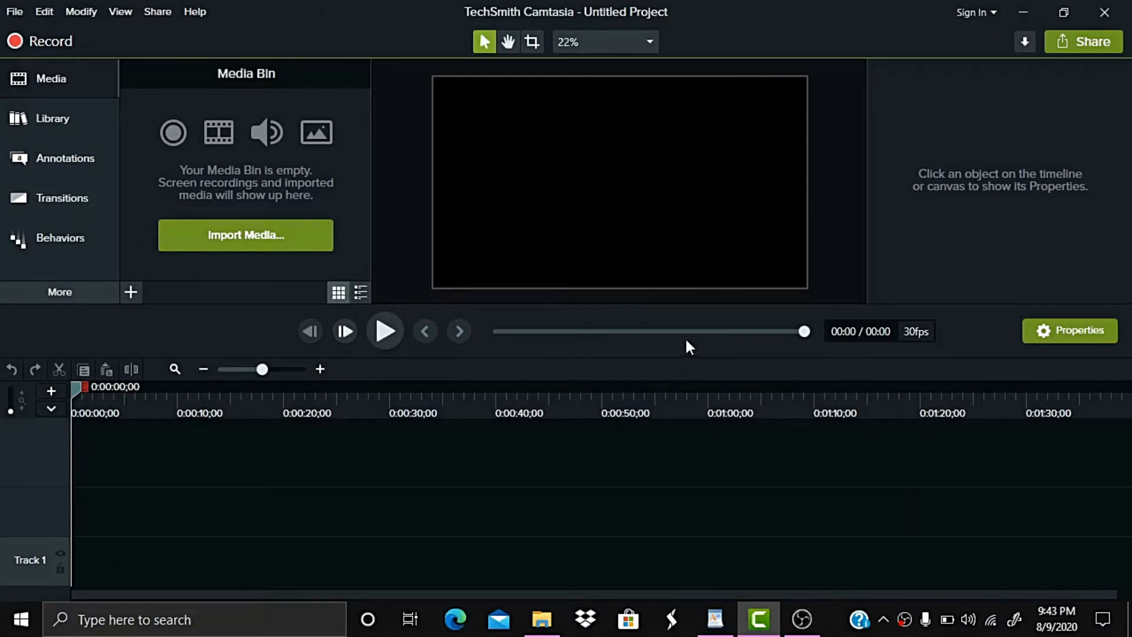
left_click(808, 609)
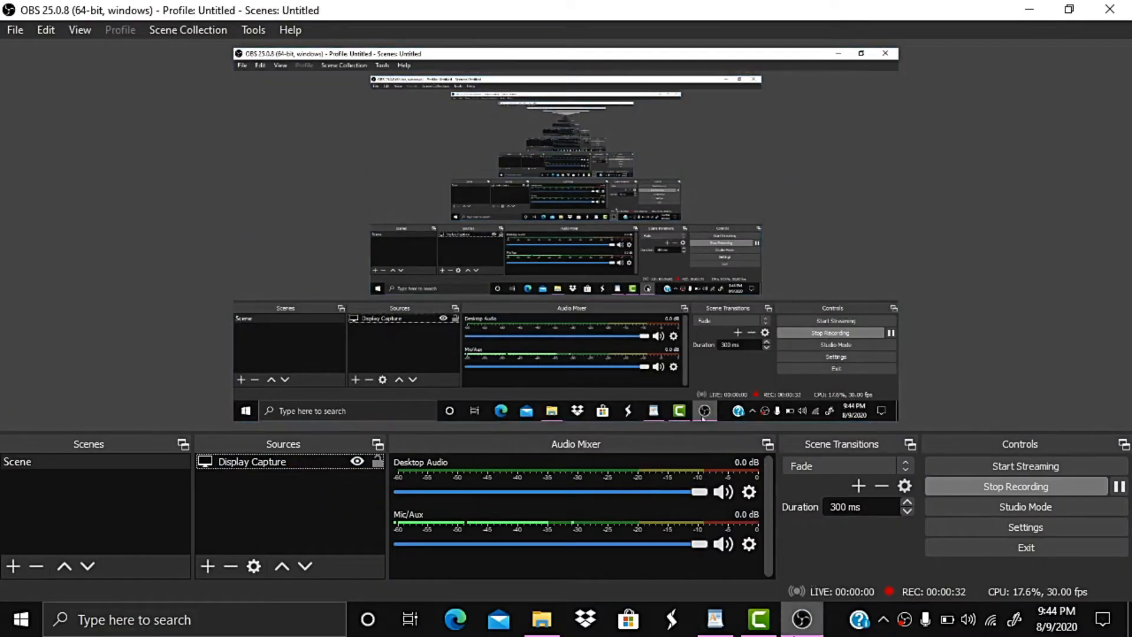
left_click(767, 626)
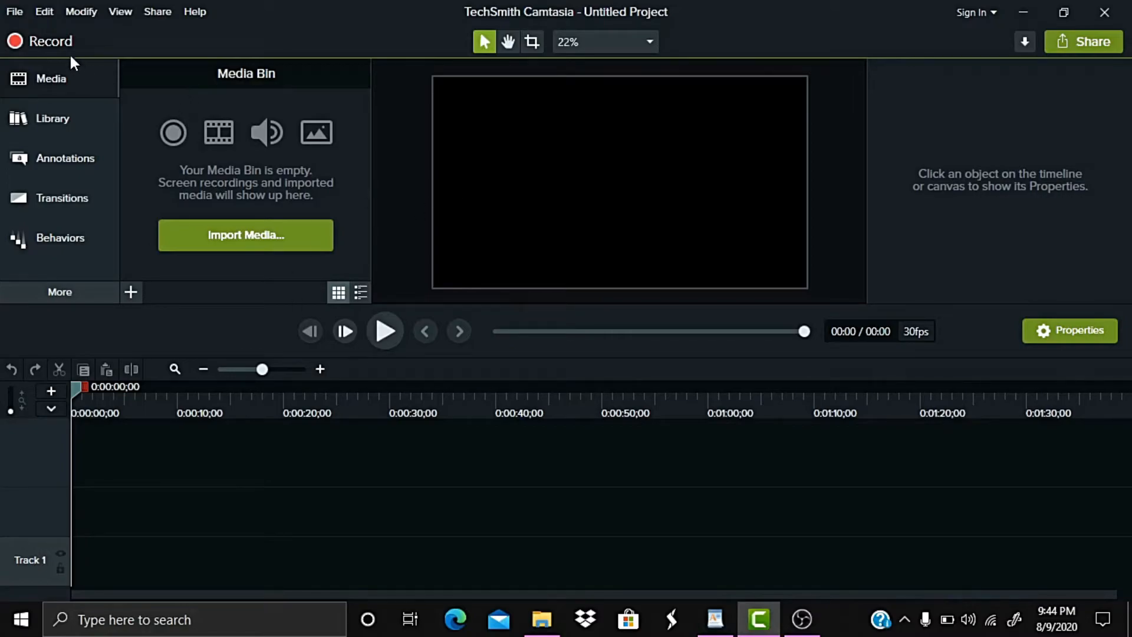
Step: Browse the asset folders in the Camtasia 2019 library
left_click(70, 121)
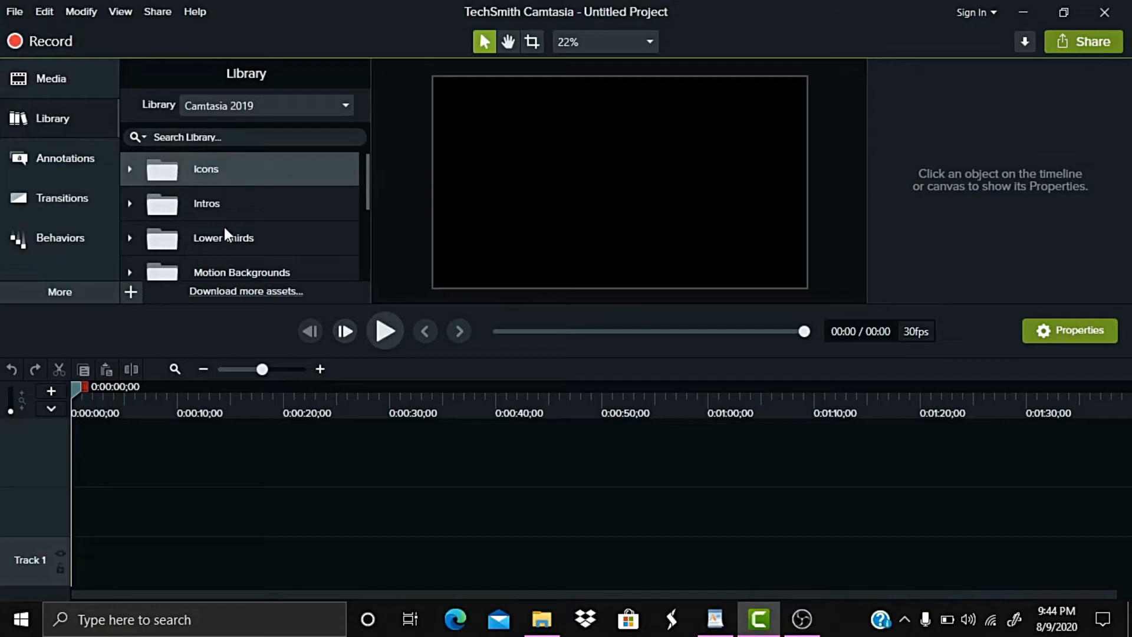
scroll(242, 233, "down", 3)
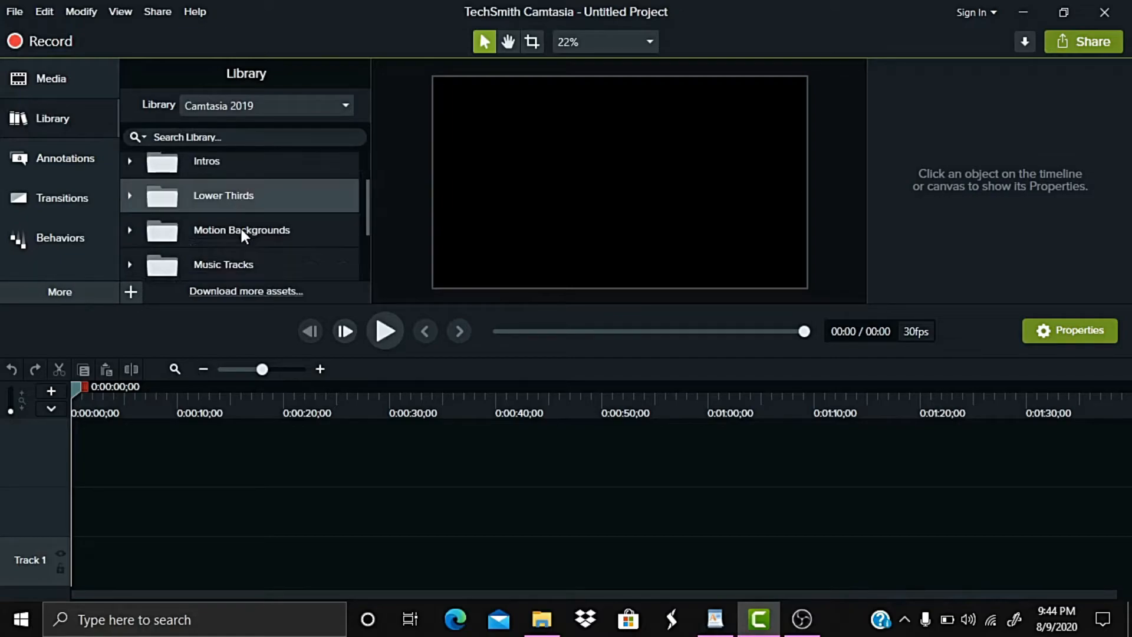
scroll(242, 235, "up", 1)
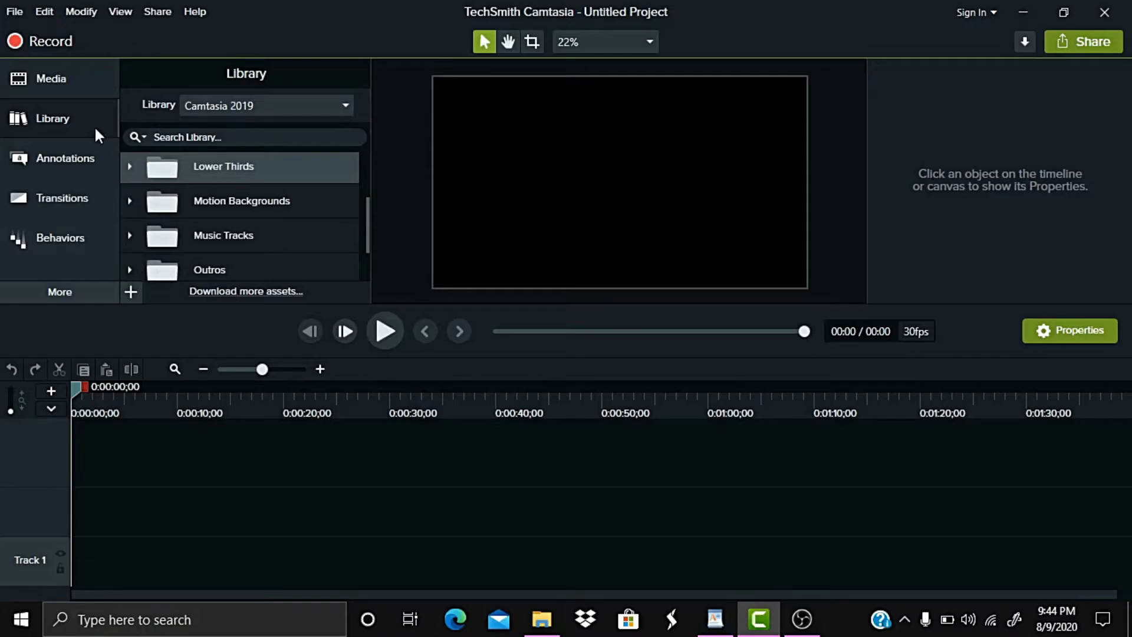
Step: Import the video A Gaming With Jazz Rewind episode 4 from the Meshes ready to edit folder into the media bin
left_click(48, 87)
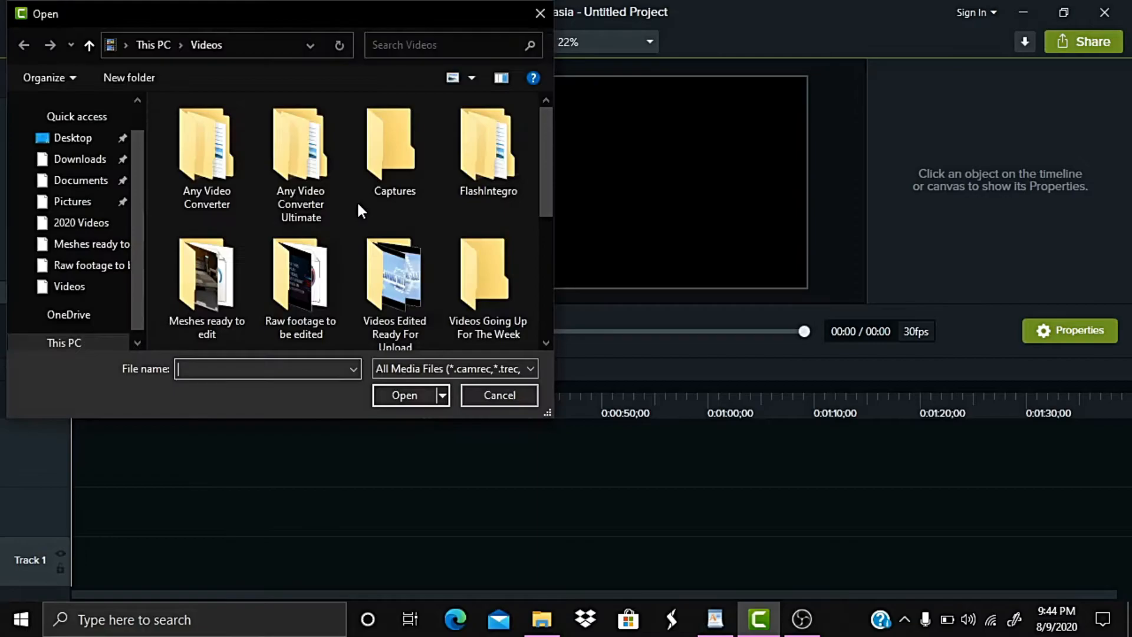
scroll(546, 136, "down", 1)
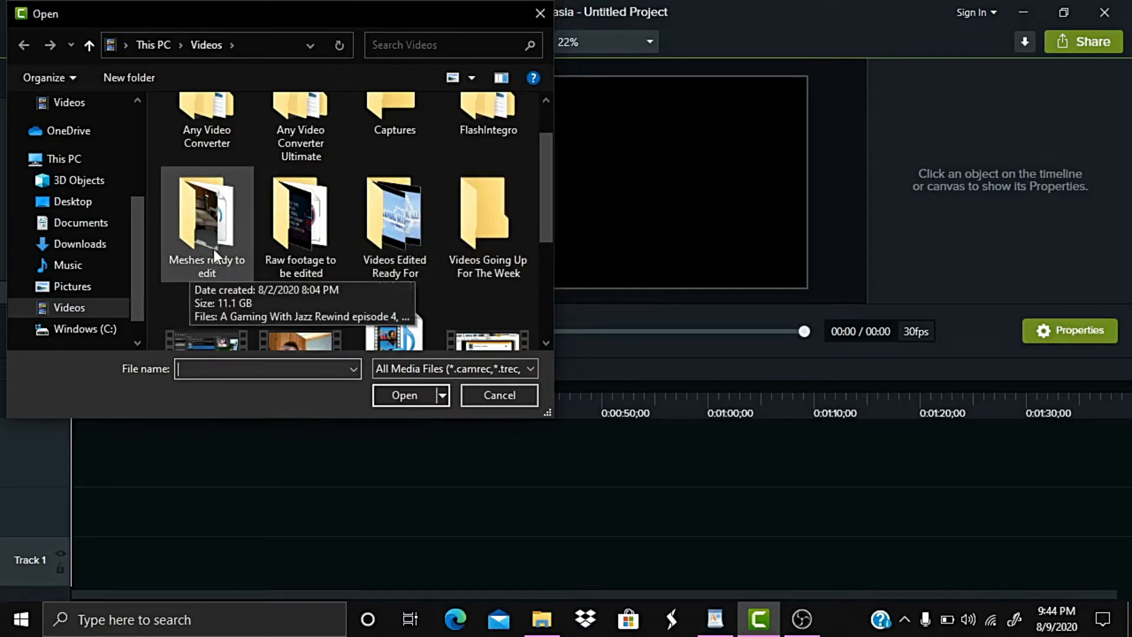
double_click(213, 241)
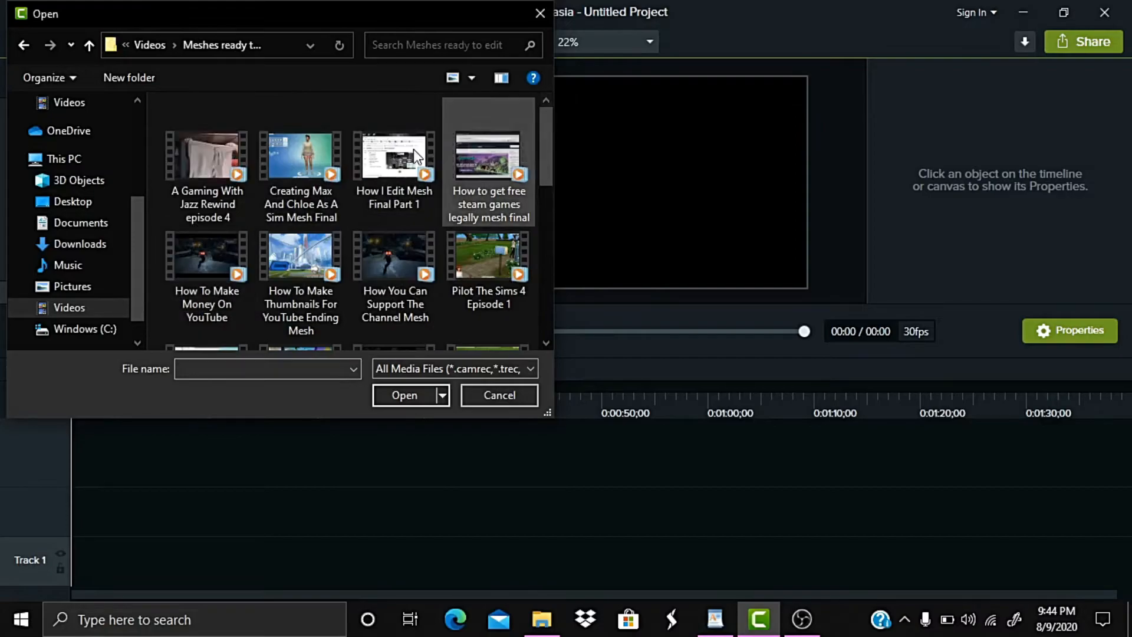
left_click(224, 184)
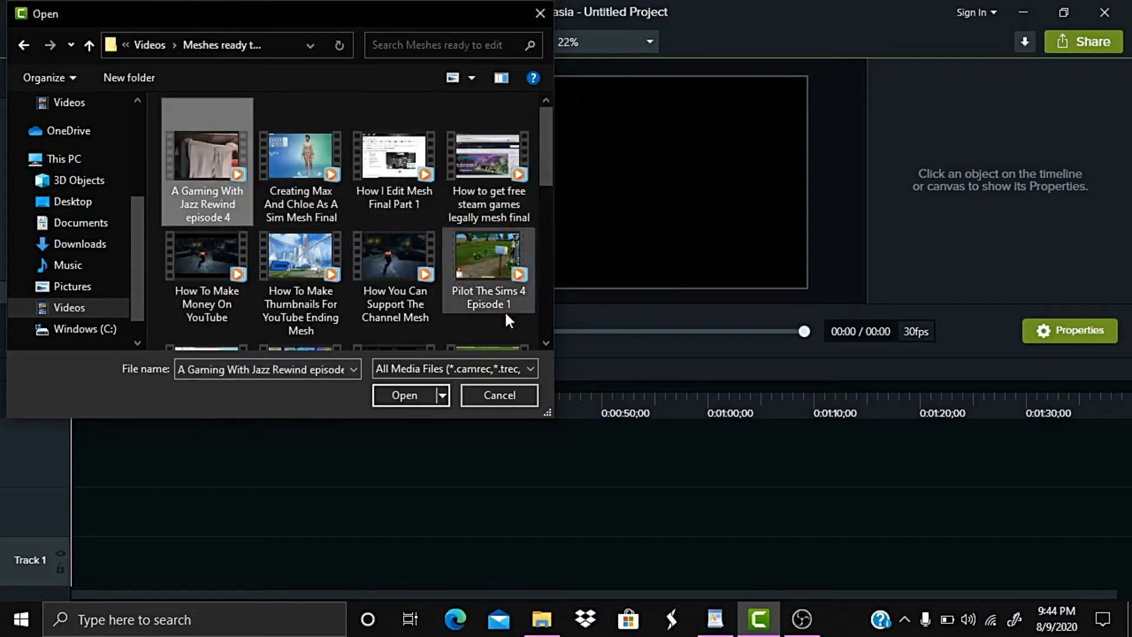
left_click(424, 400)
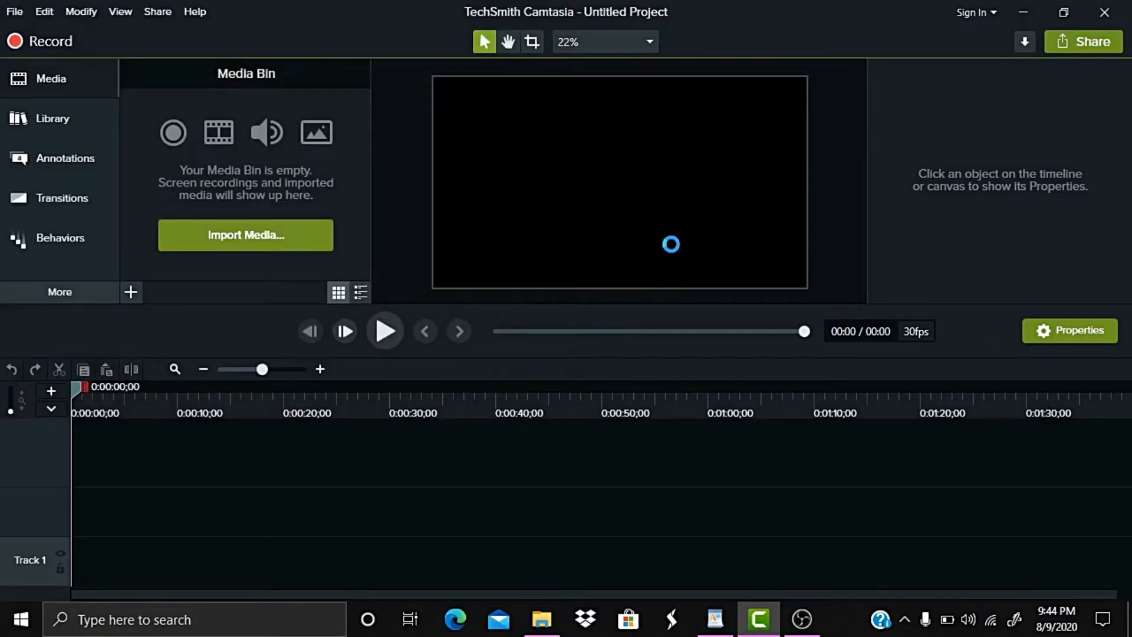
left_click(795, 624)
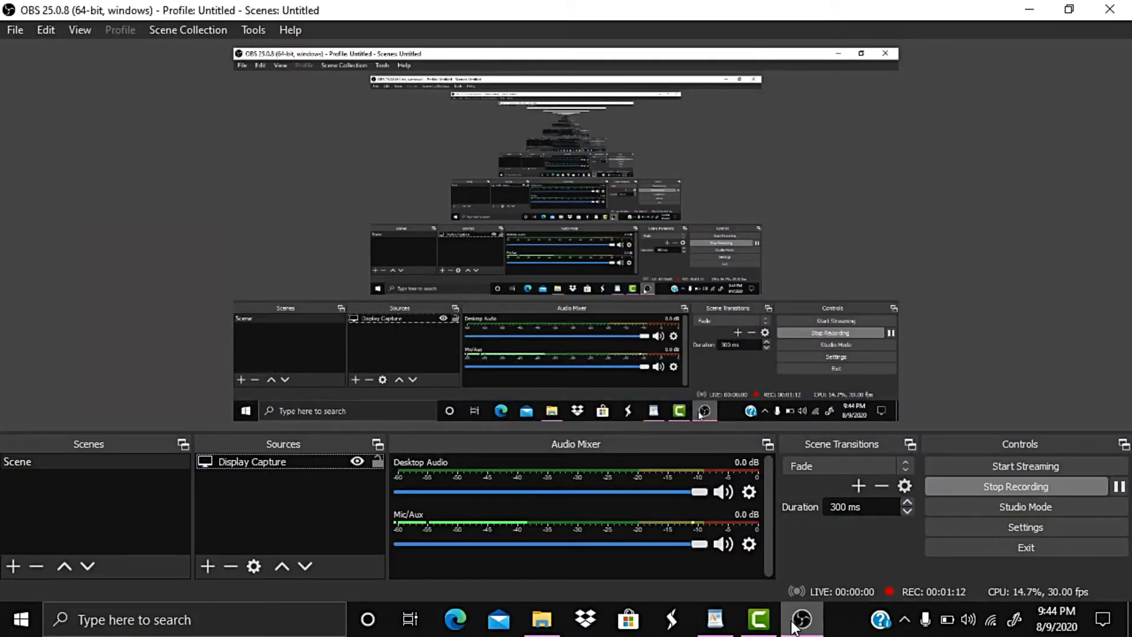
left_click(759, 619)
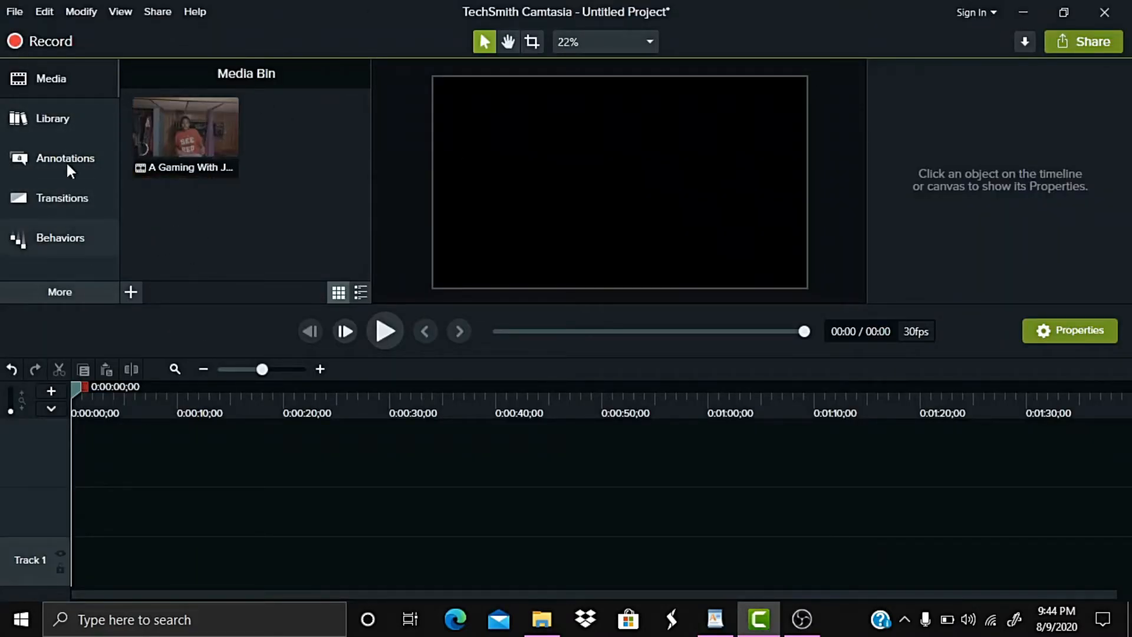
left_click(62, 84)
left_click(63, 86)
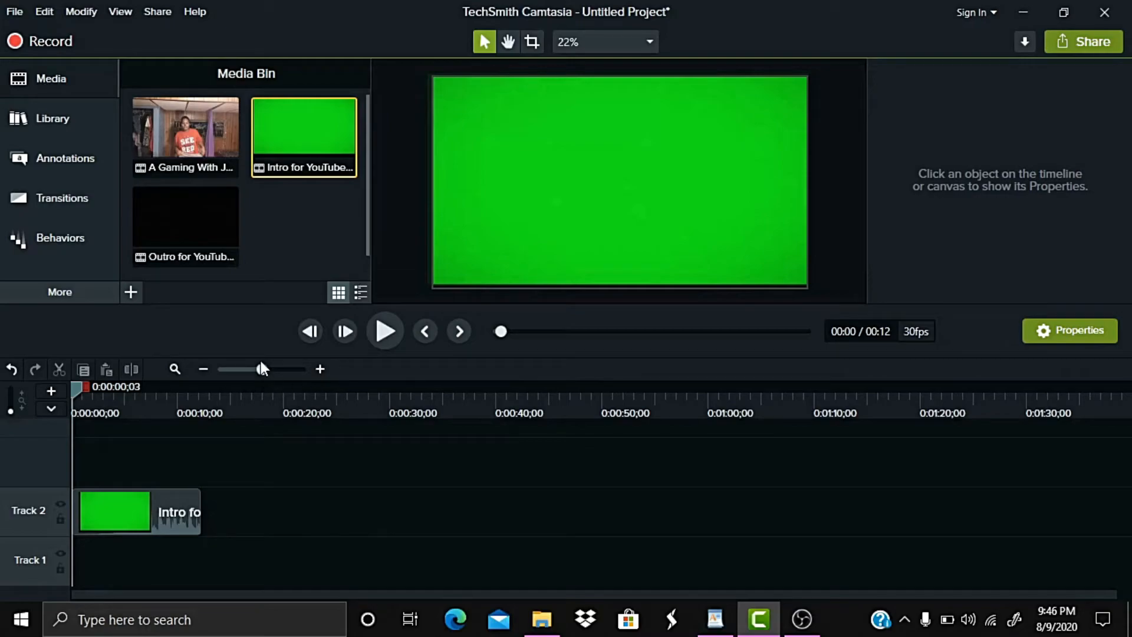
Step: Split the intro clip on Track 2 at 0:00:04;20, where the logo starts to appear
left_click_drag(266, 369, 284, 370)
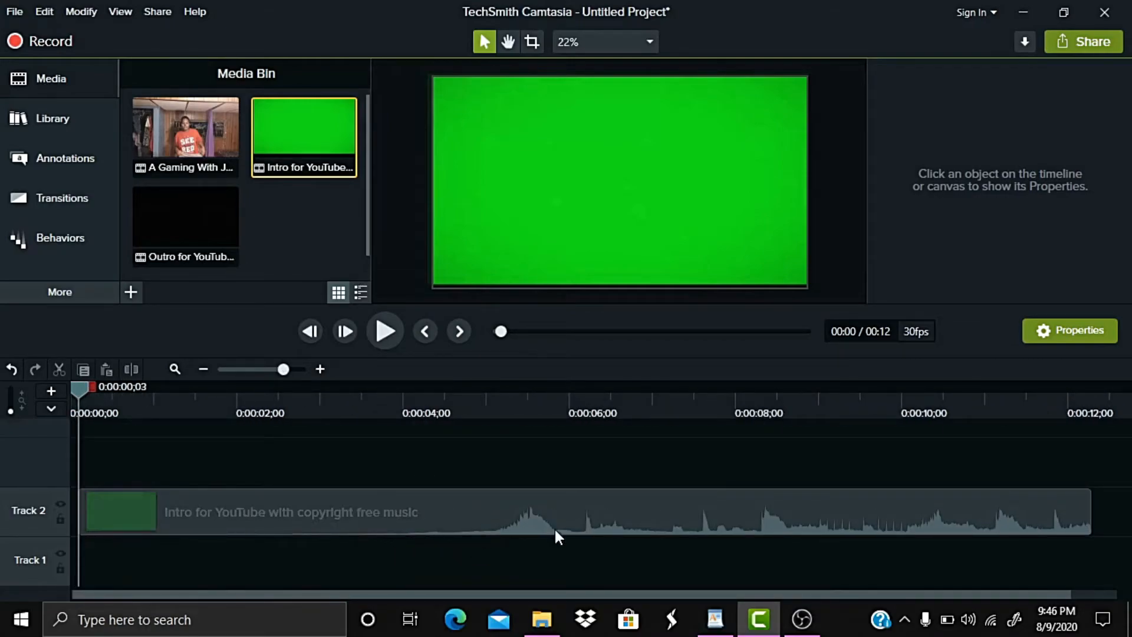
left_click(507, 415)
left_click_drag(508, 416, 459, 394)
left_click(480, 490)
right_click(485, 501)
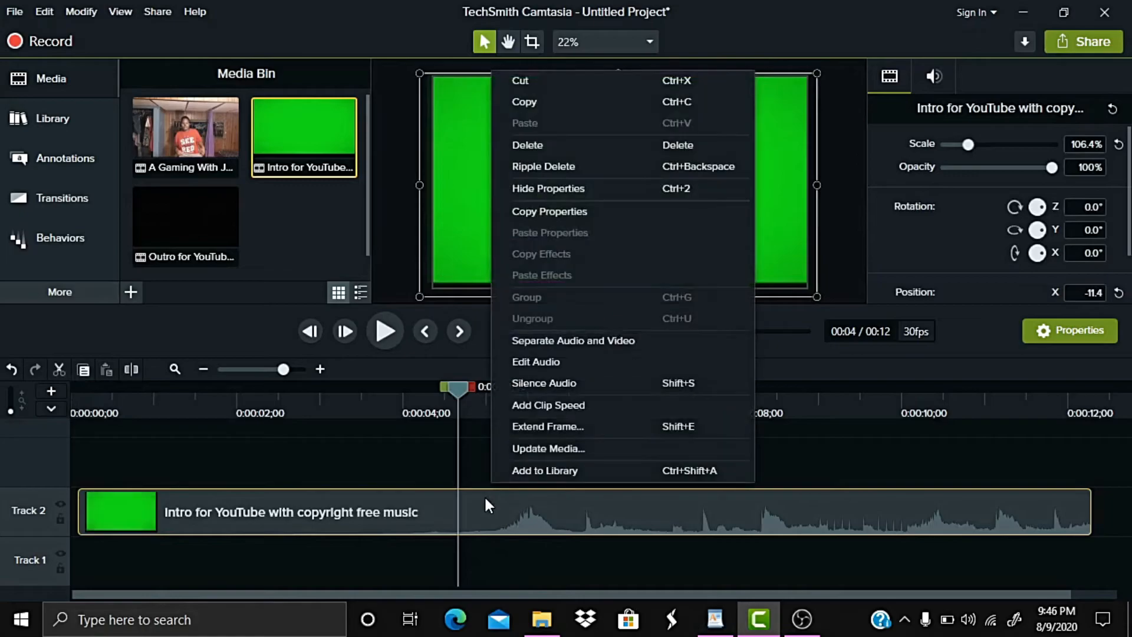
left_click(498, 524)
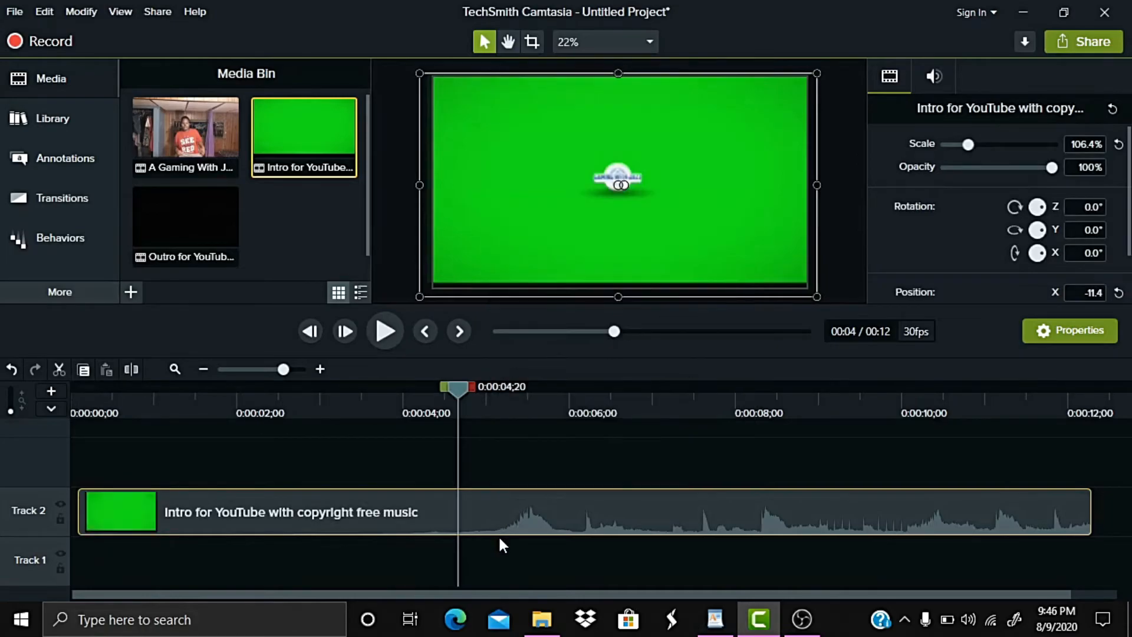
key("s")
Step: Delete the intro's part before the split and move the remaining part to the start of Track 2
left_click(405, 502)
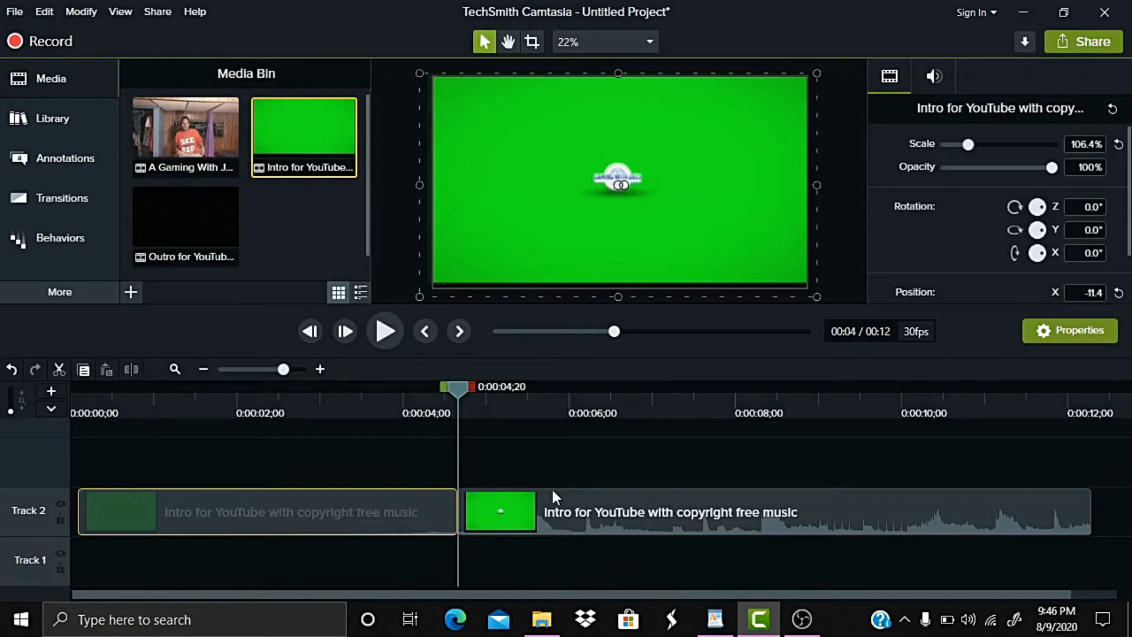
key("Delete")
left_click_drag(565, 510, 133, 503)
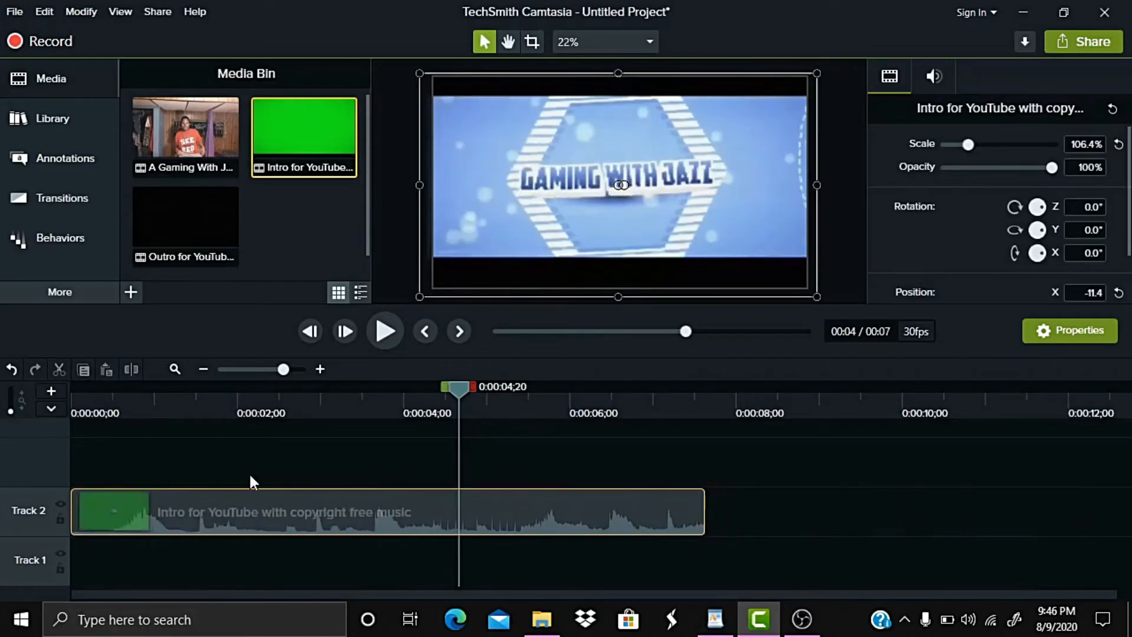
Step: Place the A Gaming With Jazz Rewind episode 4 video on Track 2 directly after the intro, at 0:00:07;19
left_click_drag(459, 397, 706, 414)
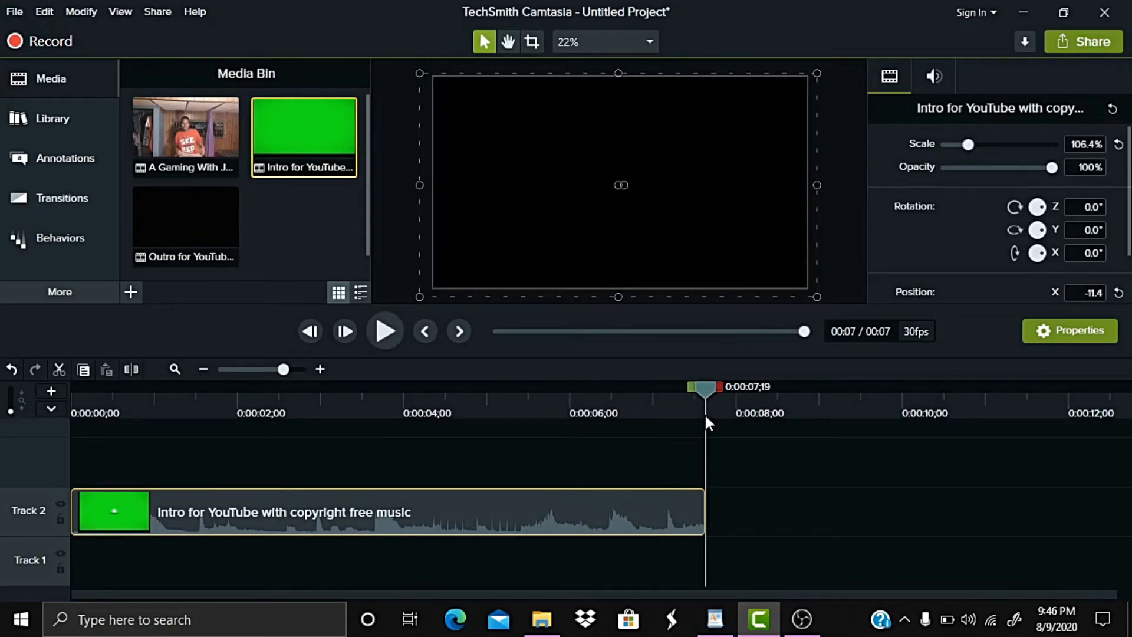
left_click(219, 154)
left_click_drag(218, 155, 708, 506)
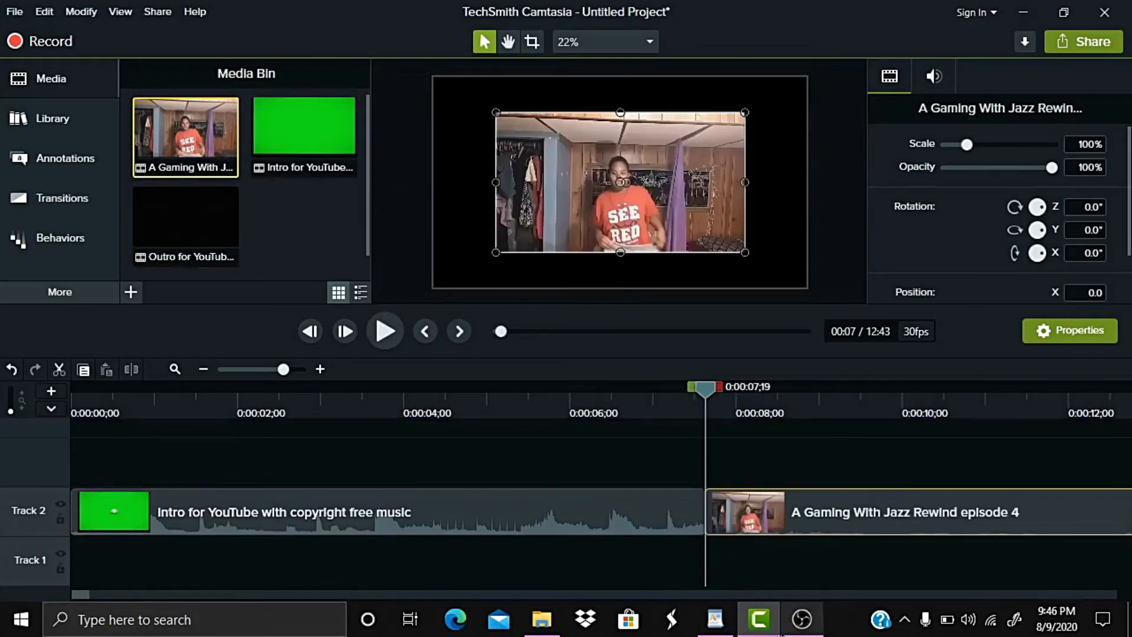
left_click(802, 620)
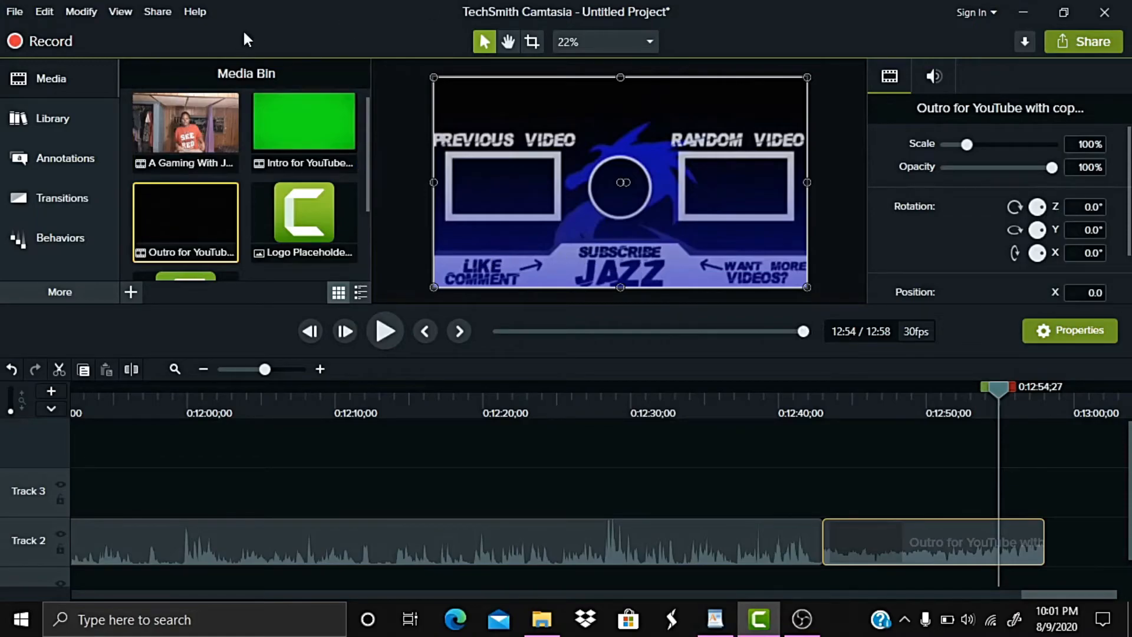
Step: Start exporting the project as a local file with the MP4 only (up to 1080p) preset and proceed to the save settings
left_click(162, 21)
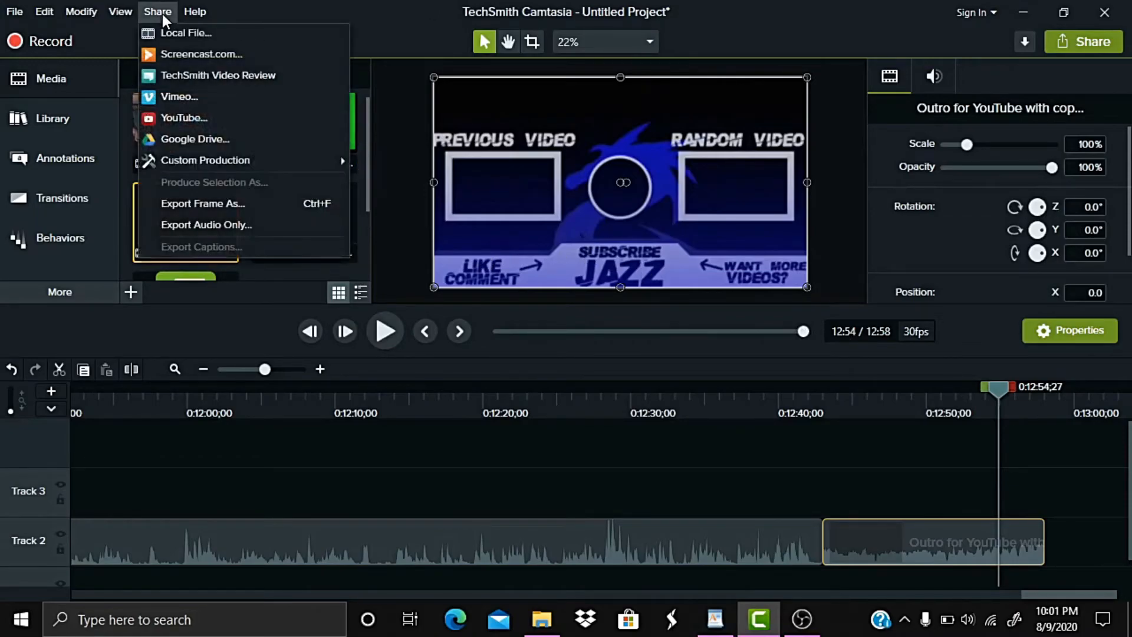
mouse_move(131, 22)
left_click(174, 32)
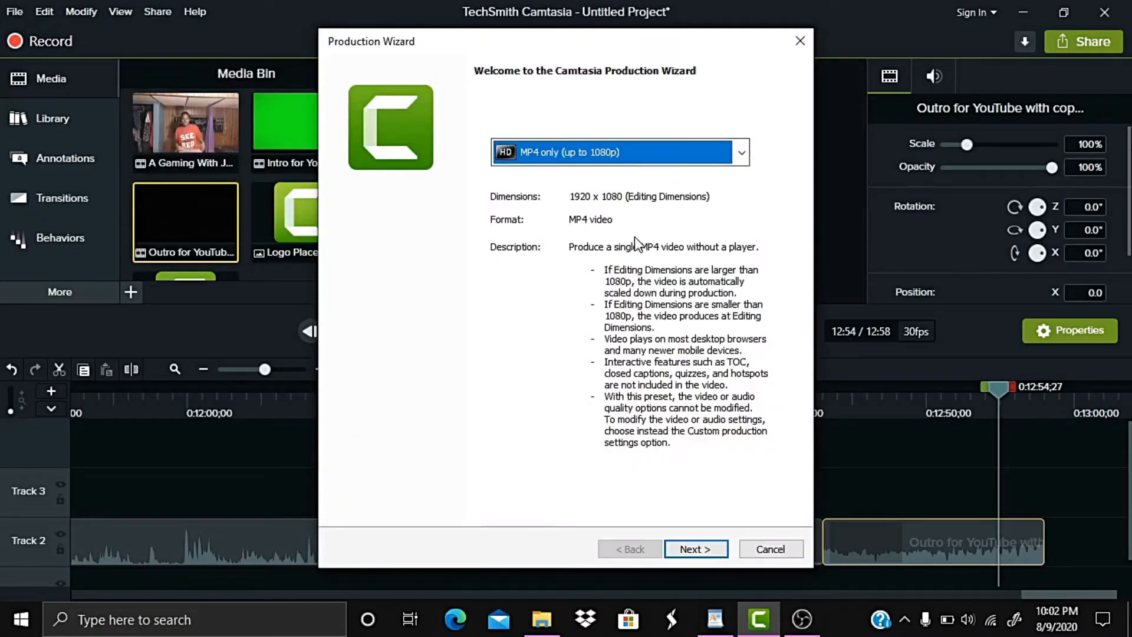
left_click(709, 555)
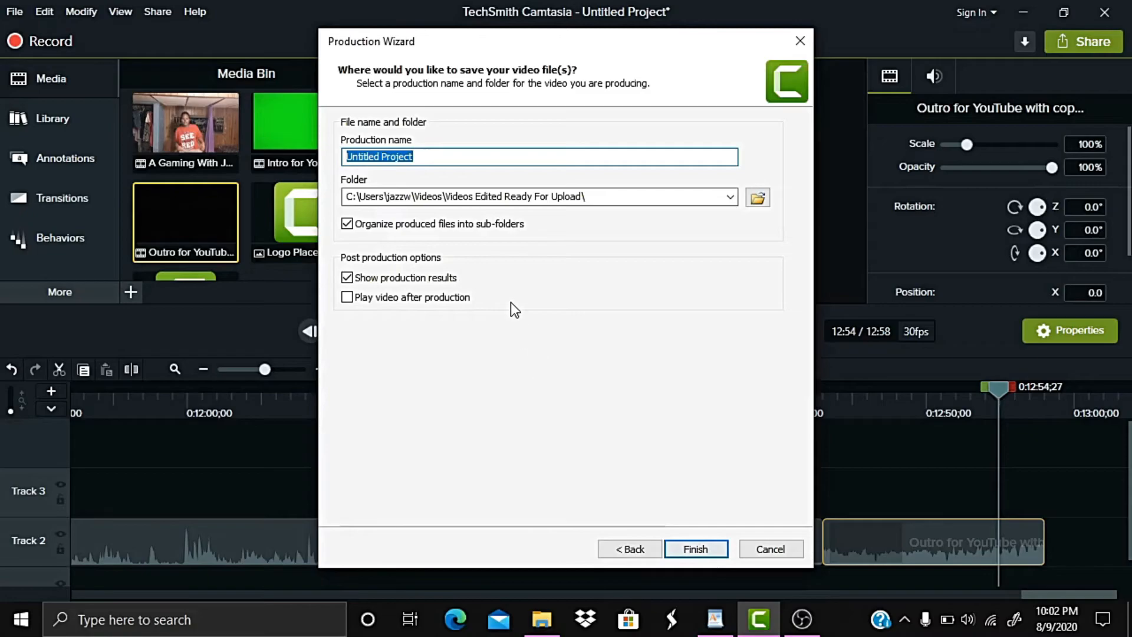
Step: Name the production A Gaming With Jazz Rewind Episode 4.mp4 and turn off organizing produced files into sub-folders
type("A Gaming With Jazz Rewind Episode 4.mp4")
key("Tab")
key("Tab")
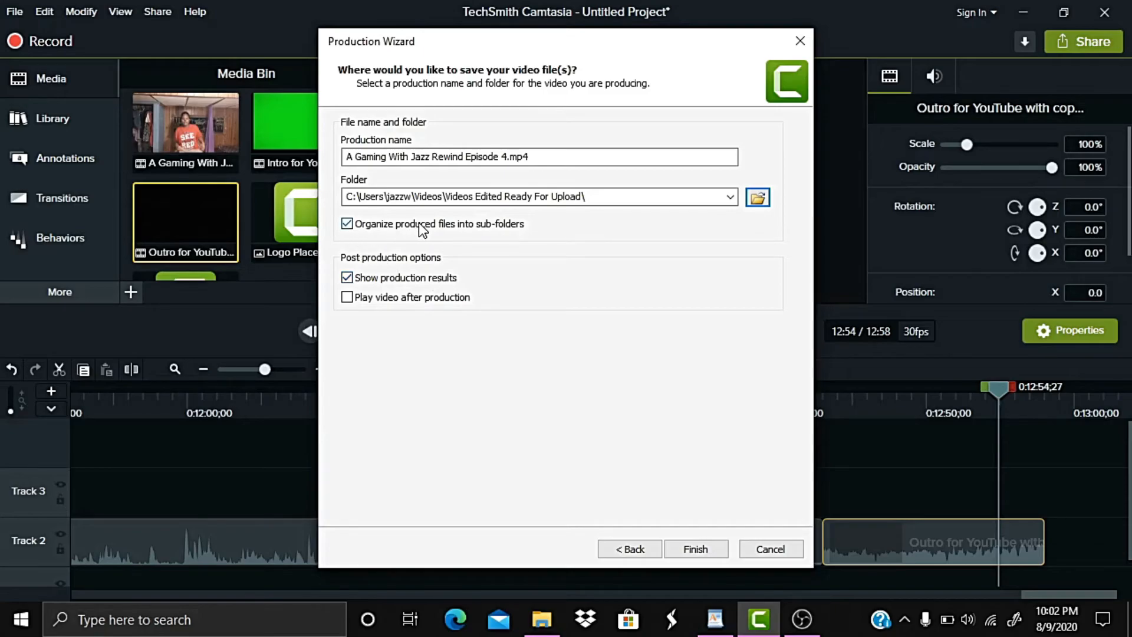
left_click(378, 225)
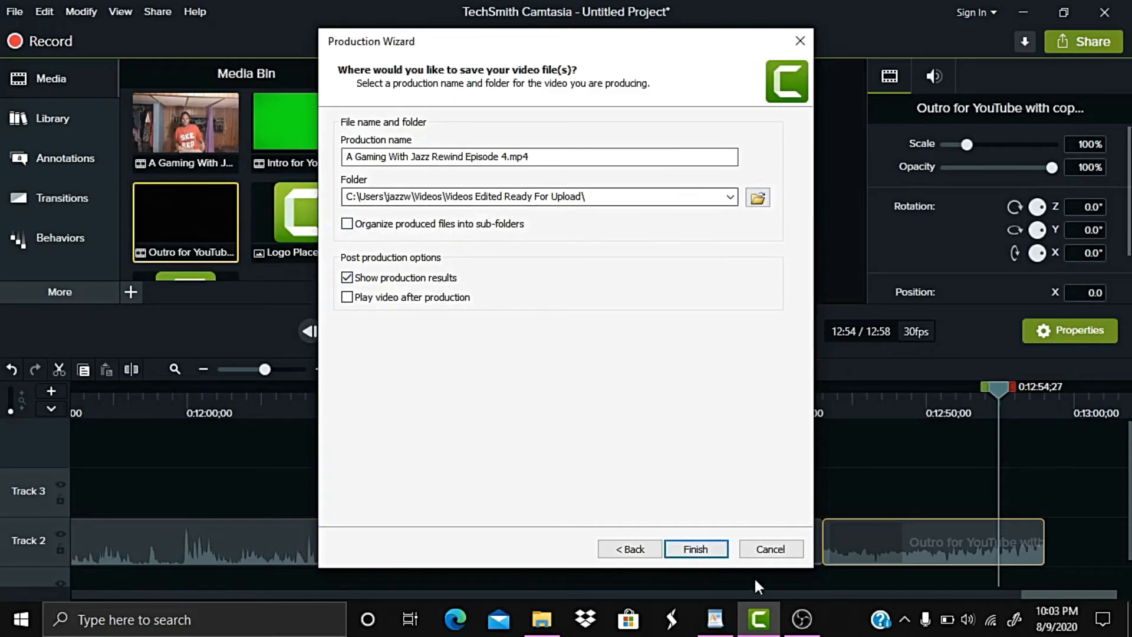
Step: Start rendering the video with these settings and move the rendering progress window higher on the desktop
left_click(699, 546)
left_click_drag(533, 260, 580, 106)
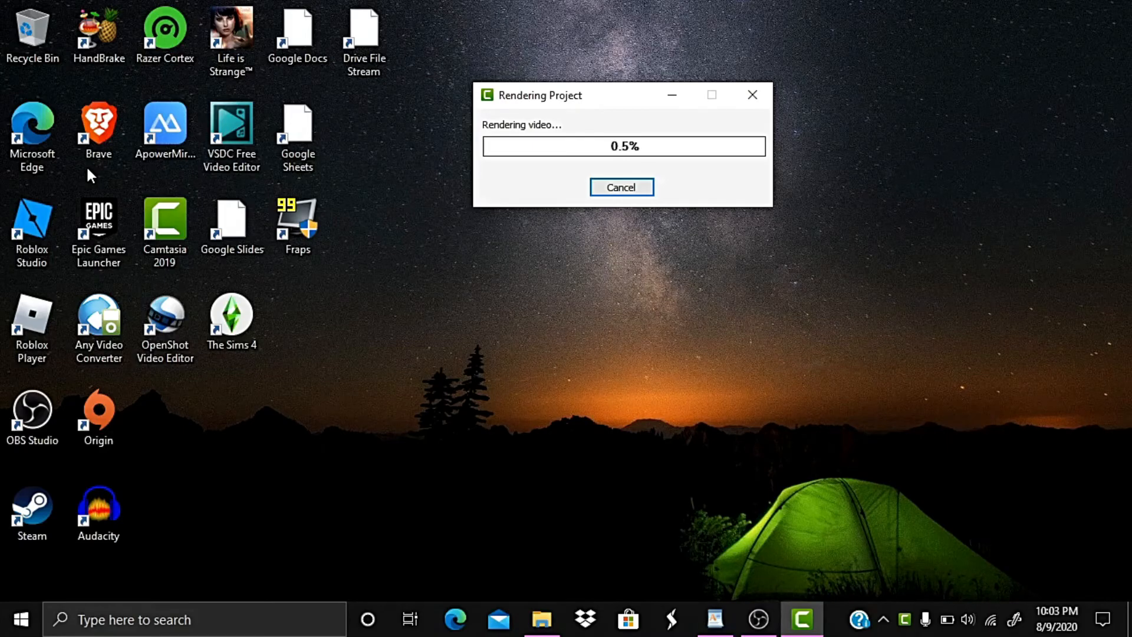
left_click(802, 630)
left_click(802, 631)
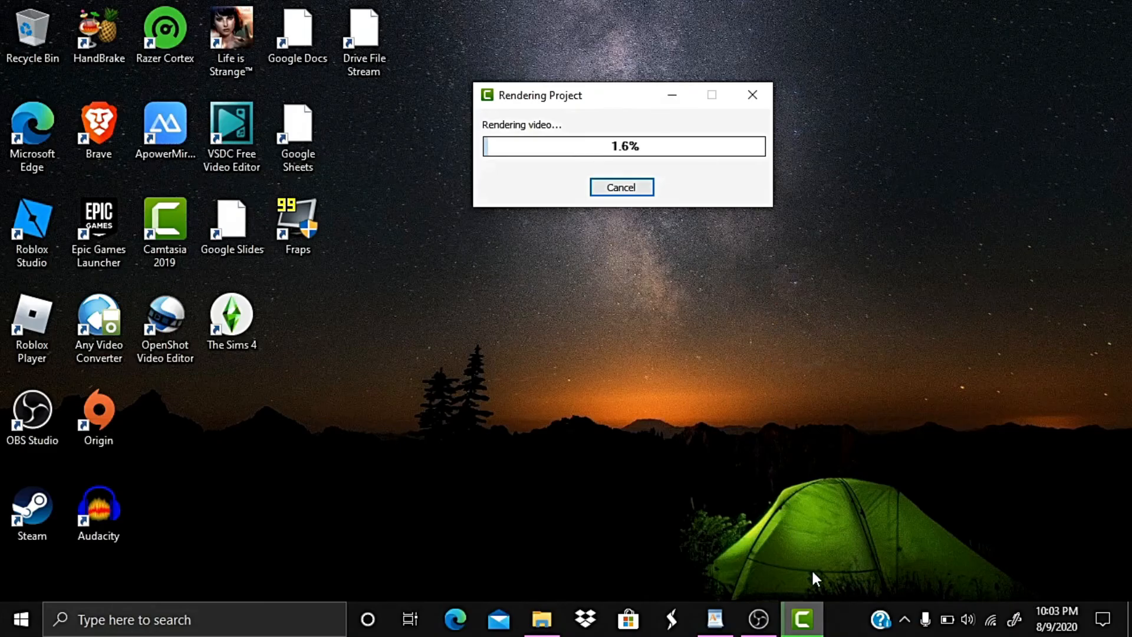
Step: Switch to the OBS Studio window while the video renders
left_click(766, 620)
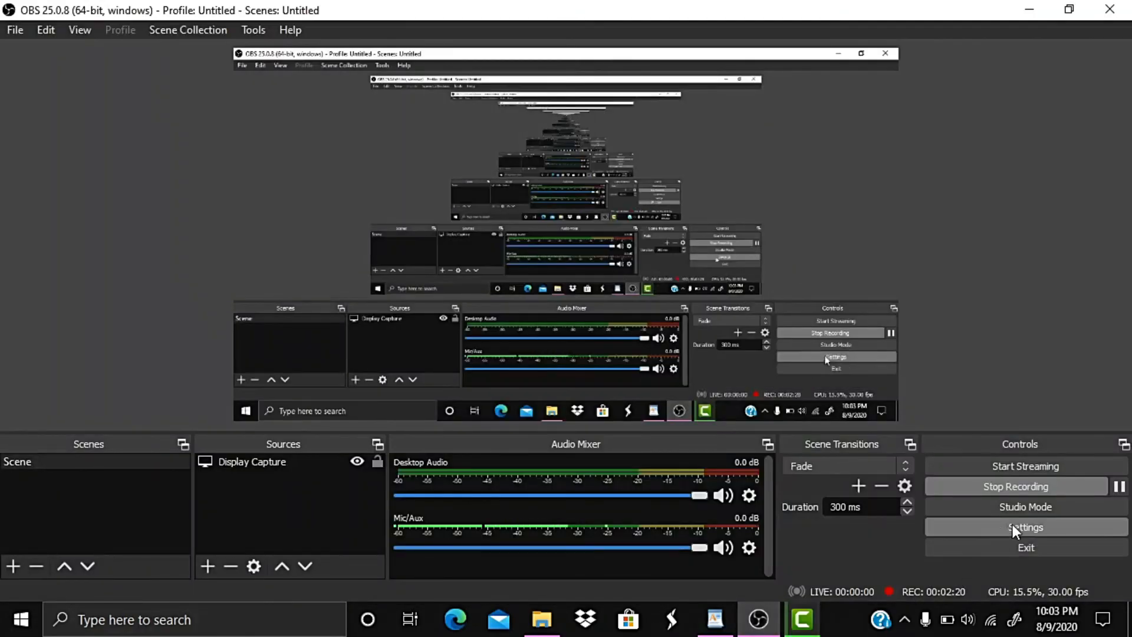